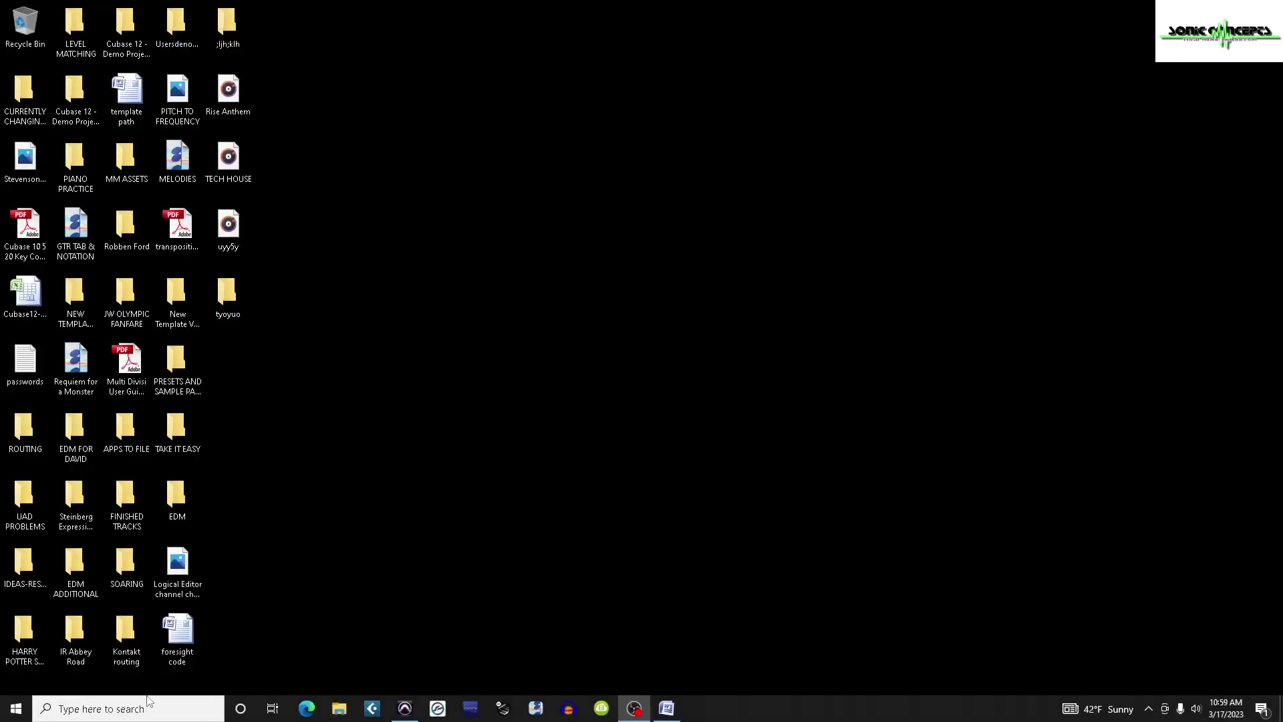
# Launch Cubase Pro 12 from its Windows taskbar icon.
pyautogui.click(376, 711)
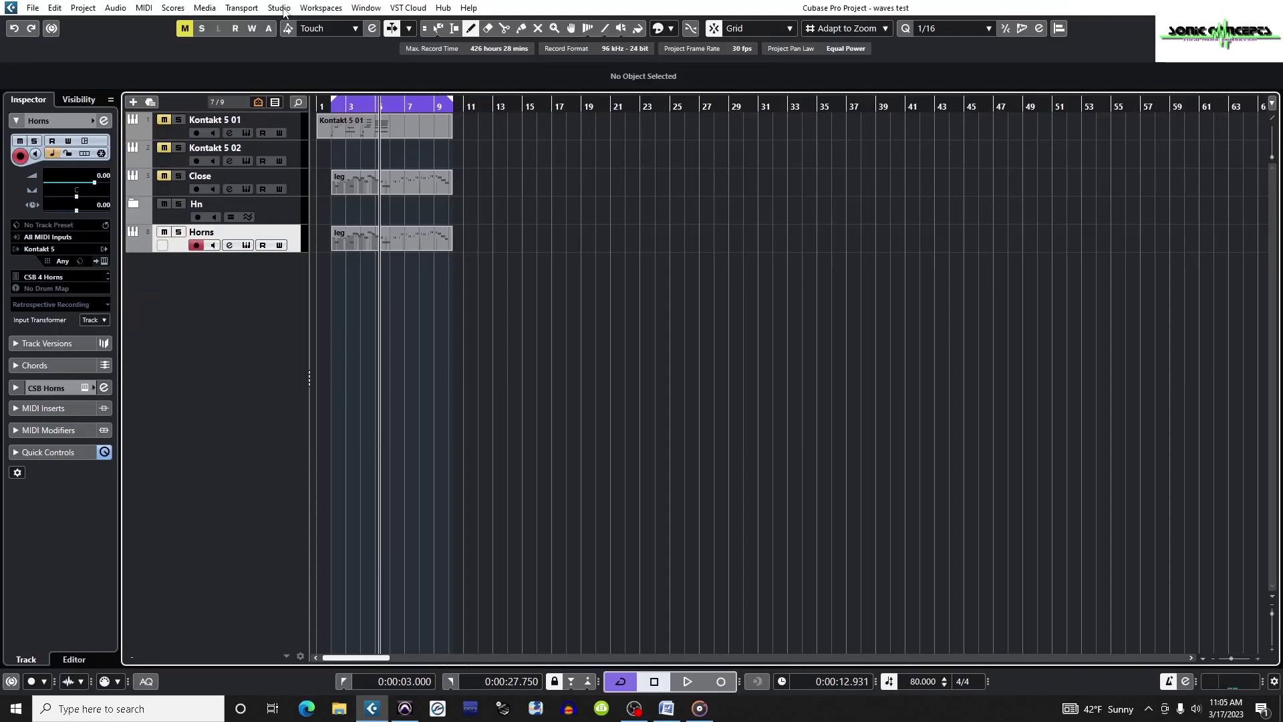
# In Audio System advanced options, keep 32-bit float, enable Multi Processing and ASIO-Guard at high, and confirm.
pyautogui.click(281, 8)
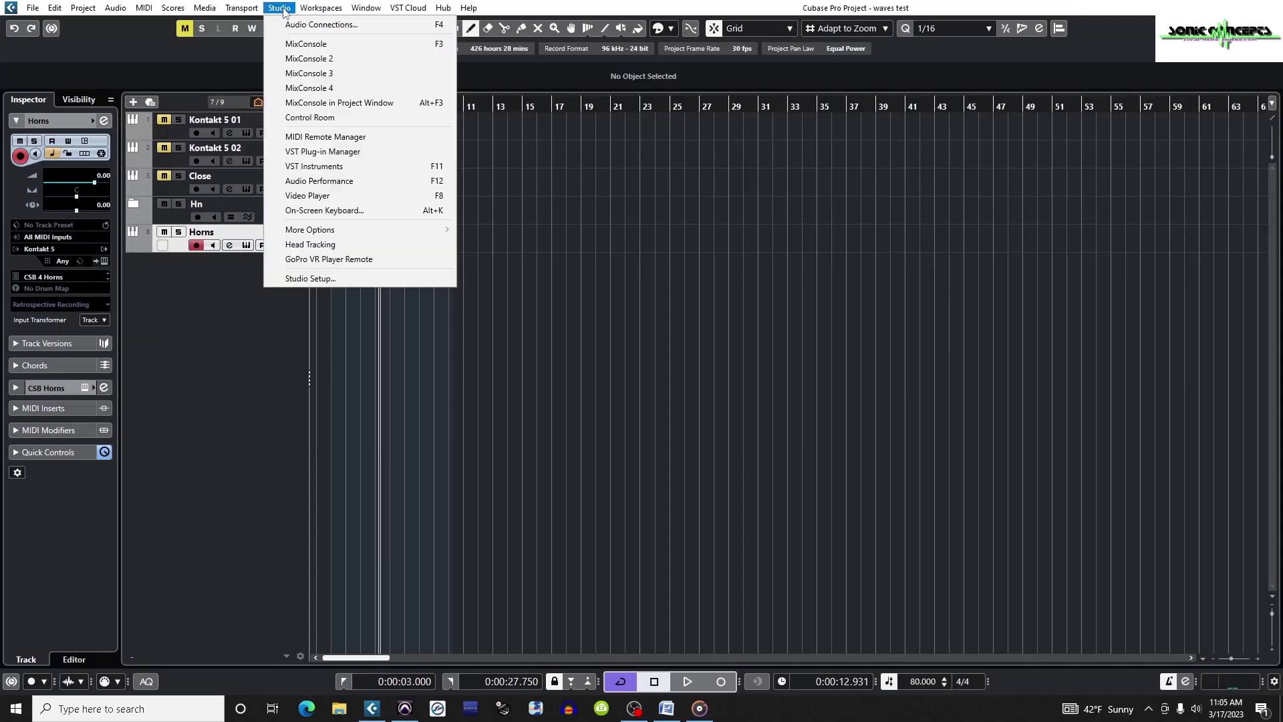
pyautogui.click(366, 277)
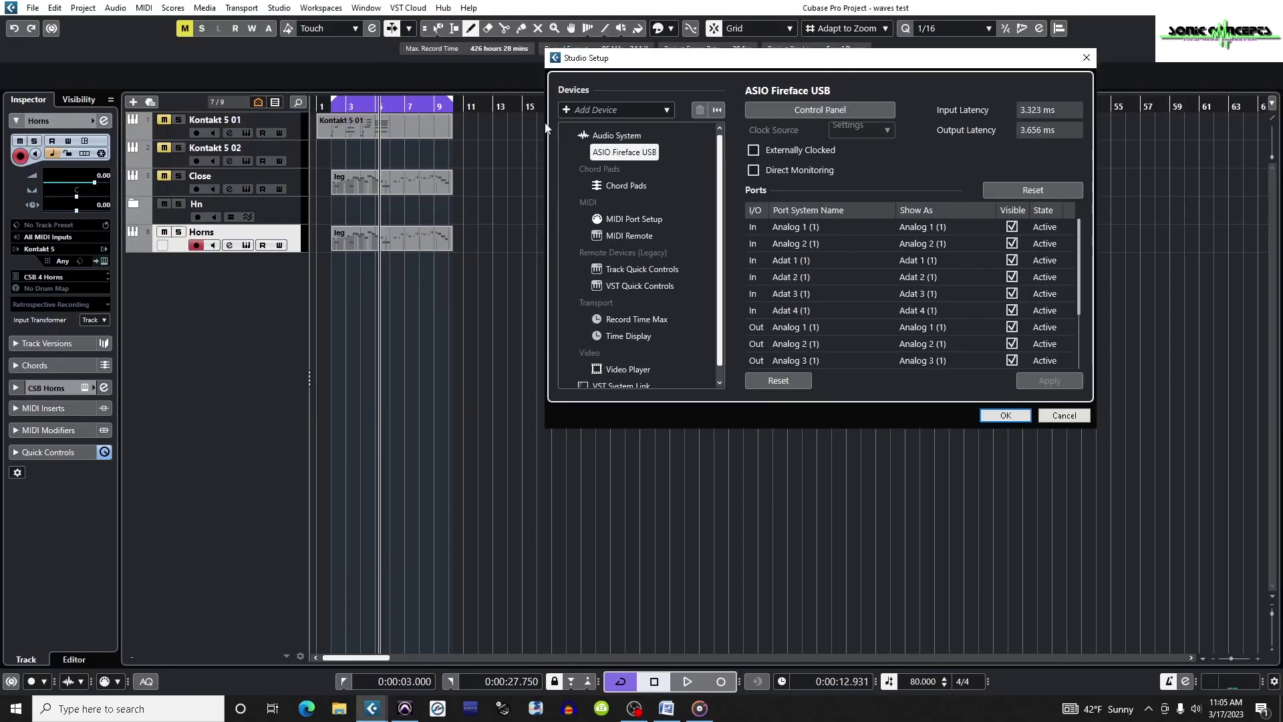
pyautogui.click(614, 136)
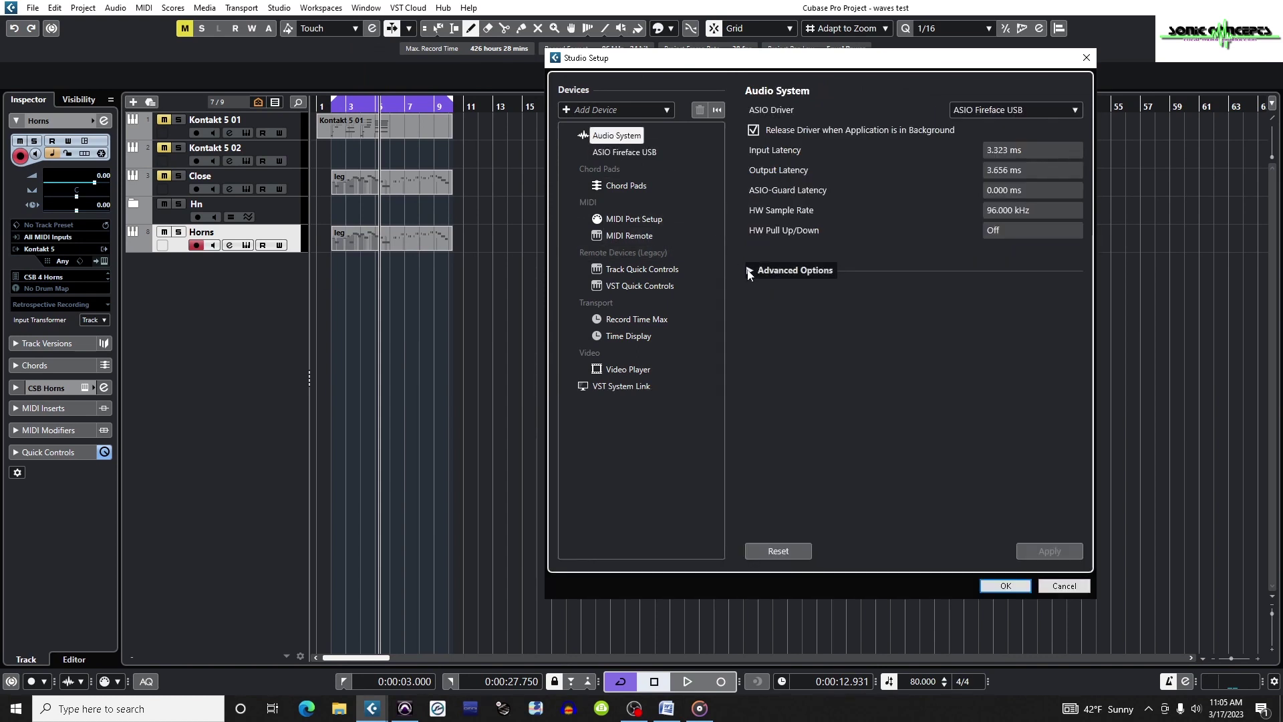
pyautogui.click(749, 270)
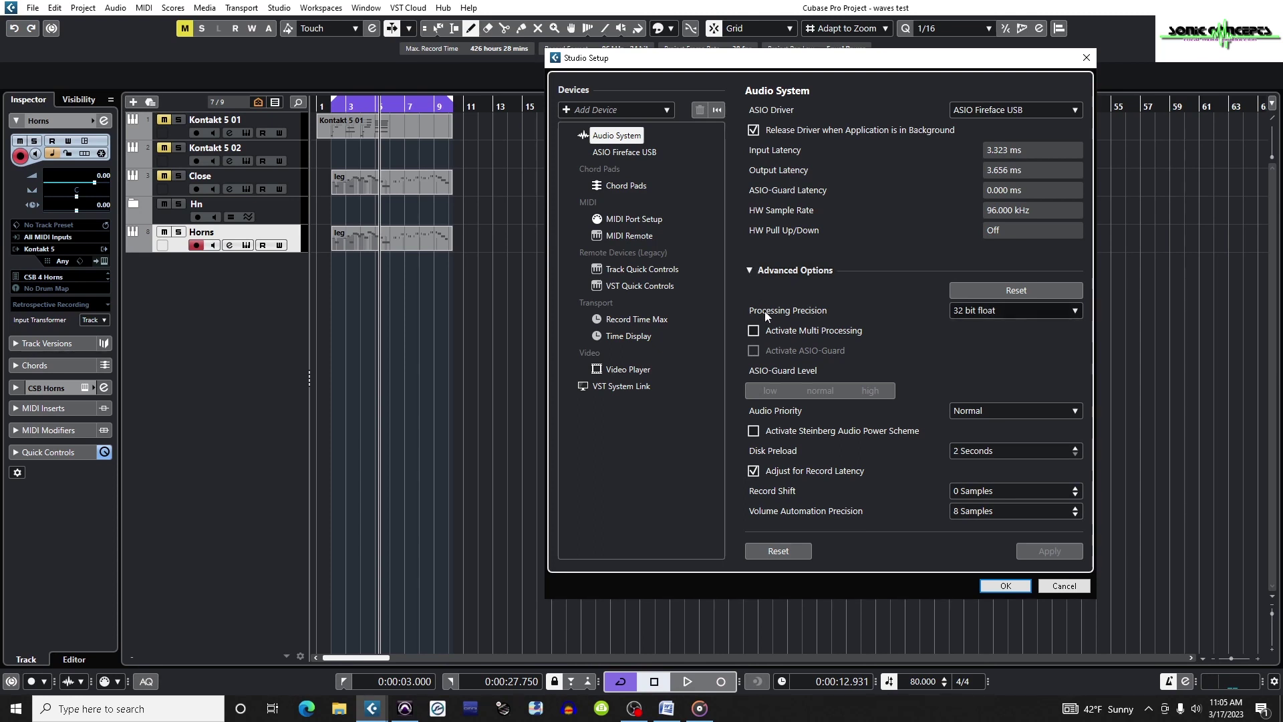
pyautogui.click(994, 311)
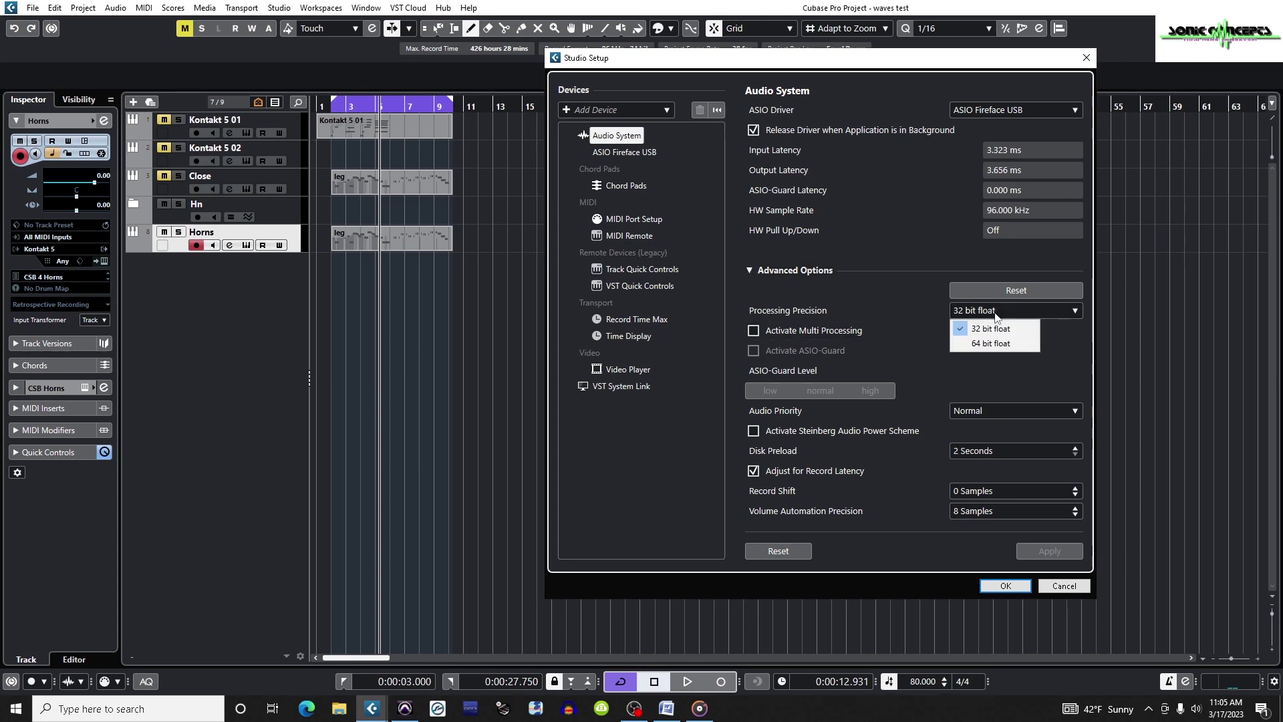
pyautogui.click(995, 330)
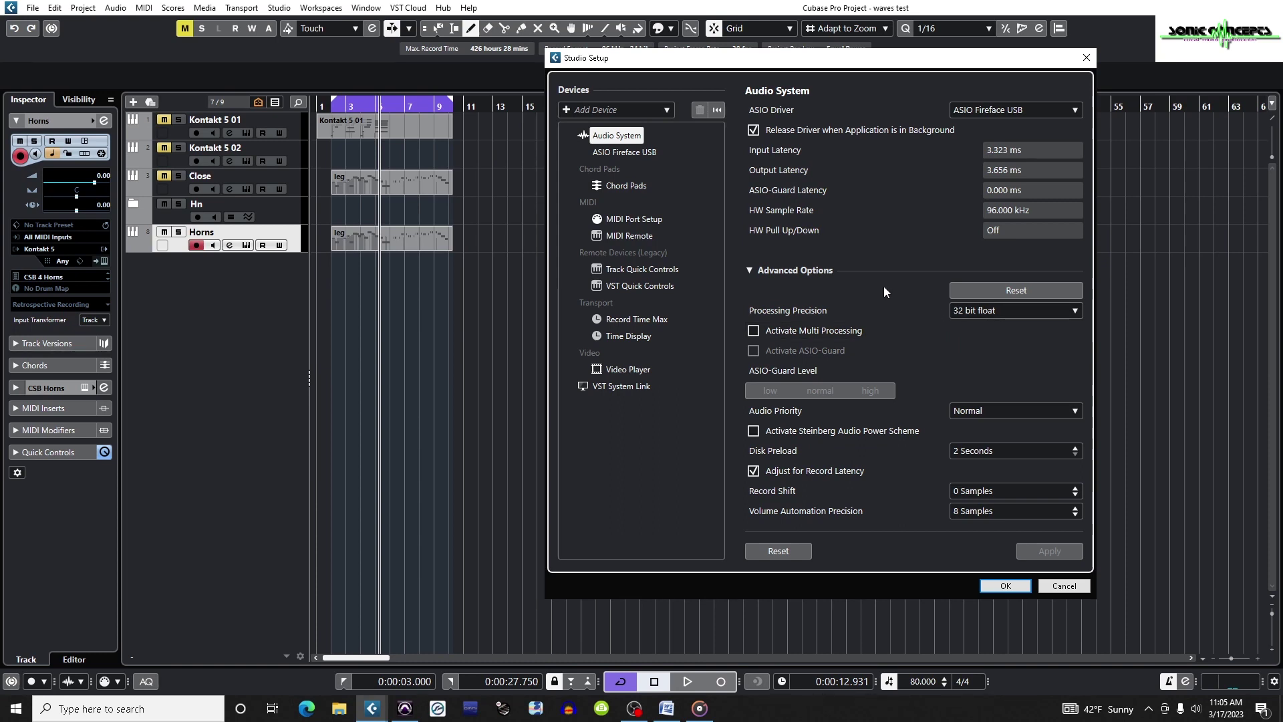
pyautogui.click(754, 331)
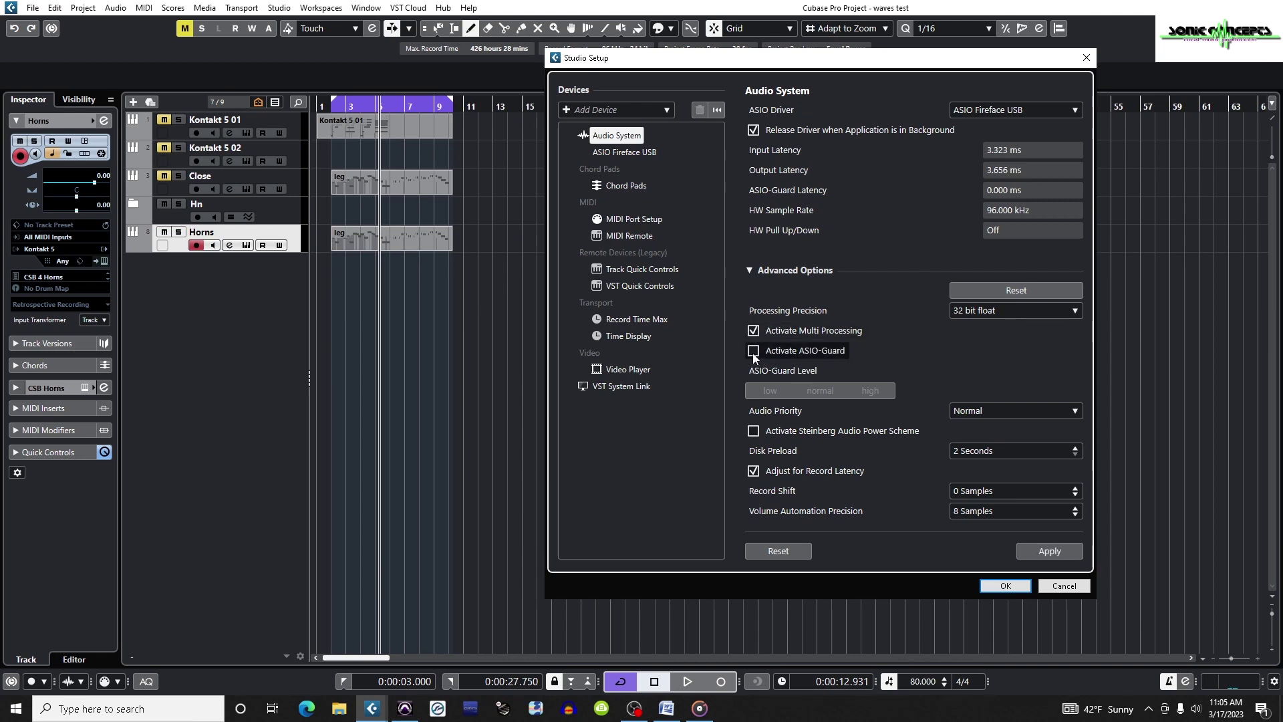
pyautogui.click(753, 352)
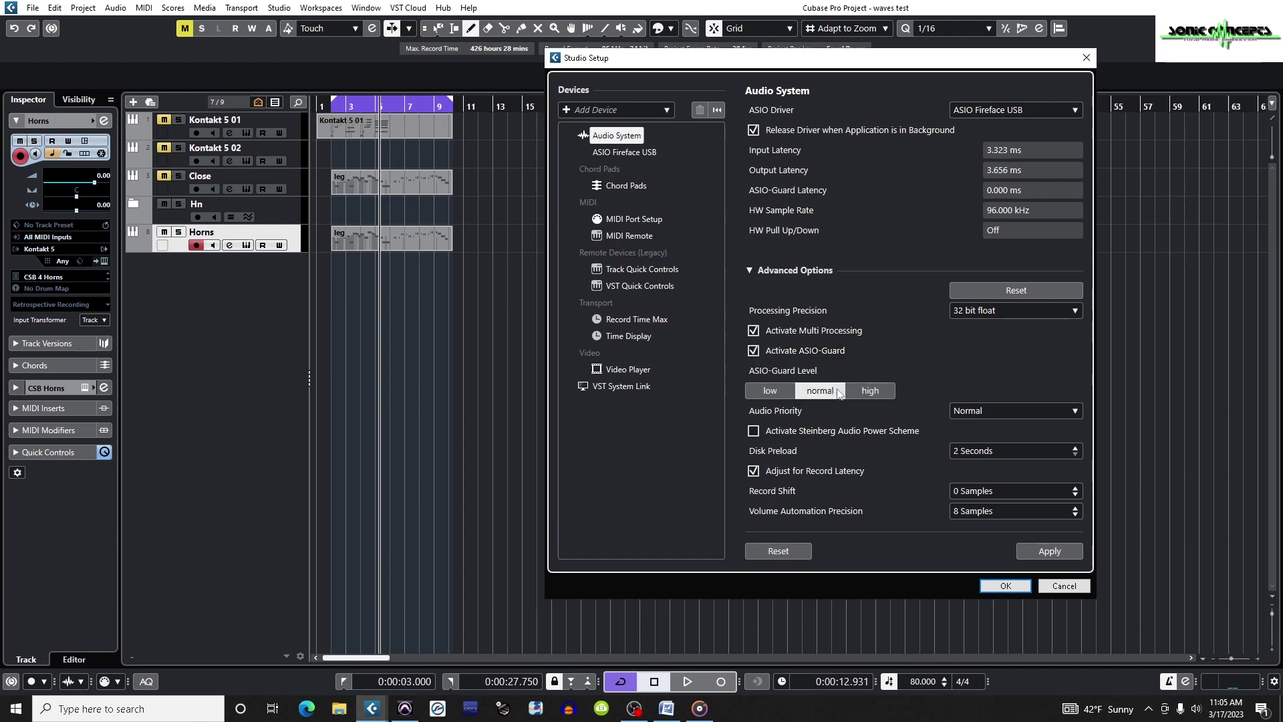
pyautogui.click(867, 393)
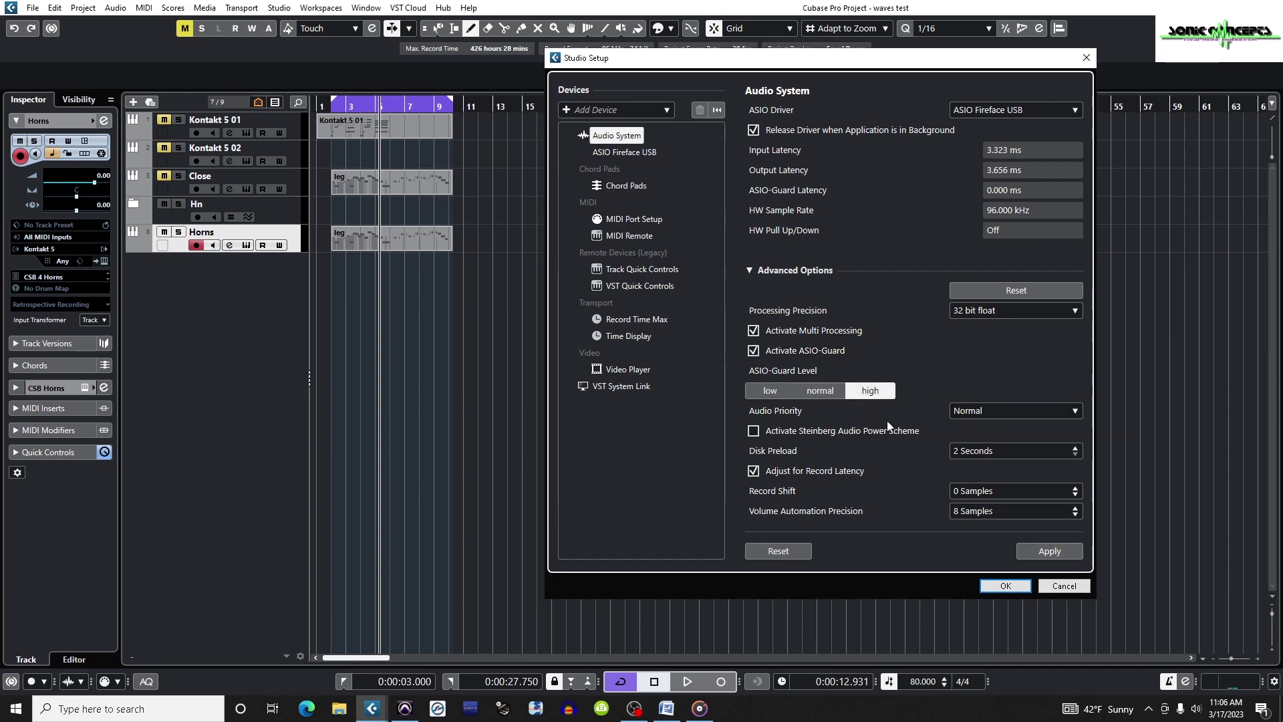
pyautogui.click(1006, 586)
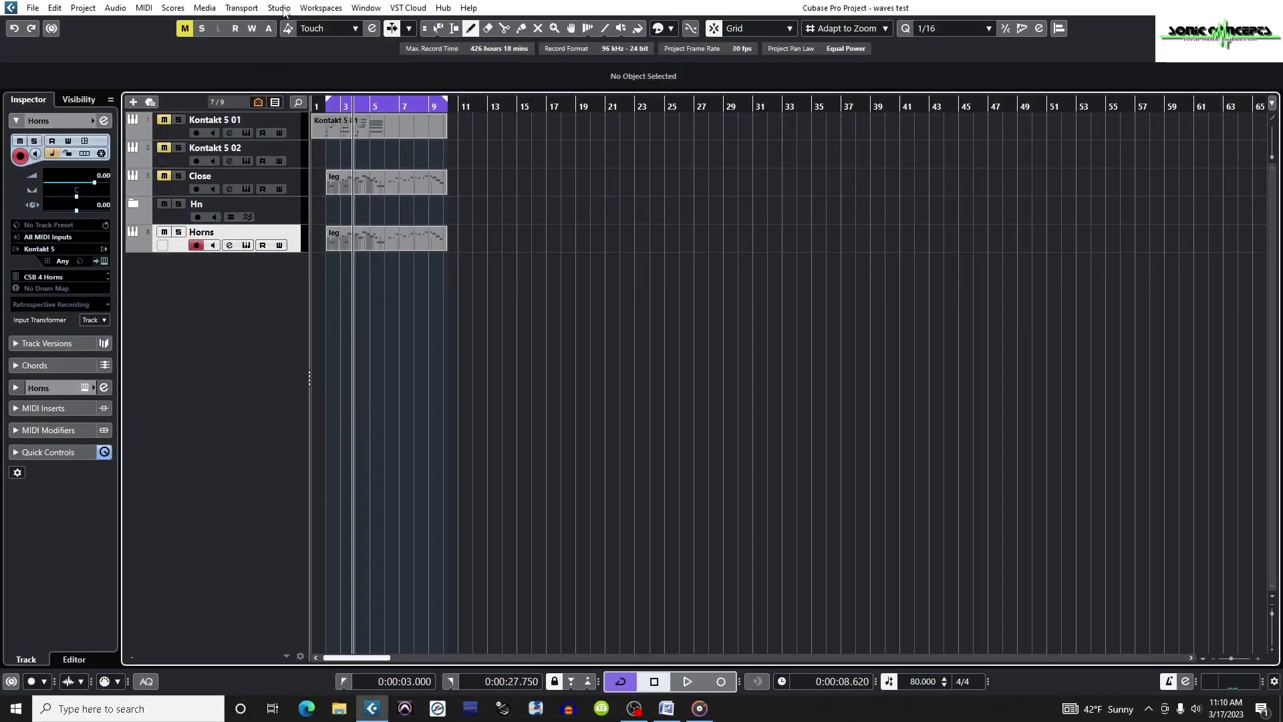
# Open the Studio menu from the 'waves test' project window.
pyautogui.click(279, 8)
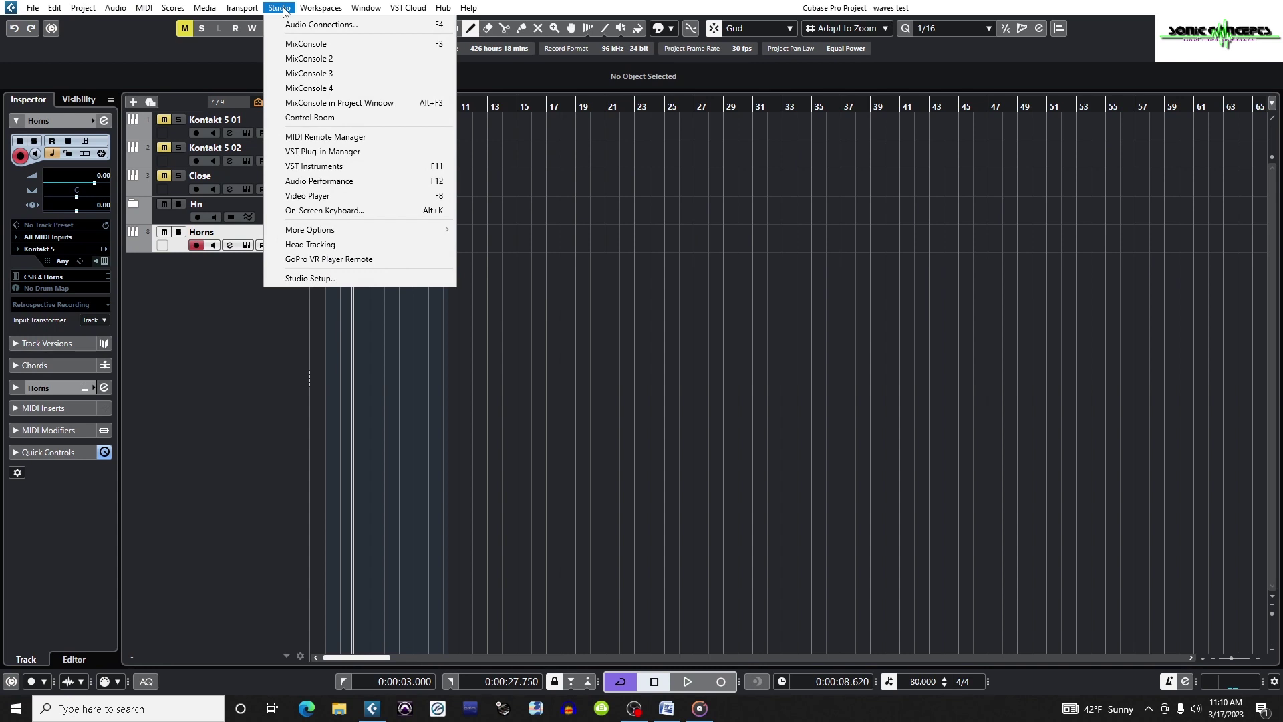
pyautogui.click(320, 279)
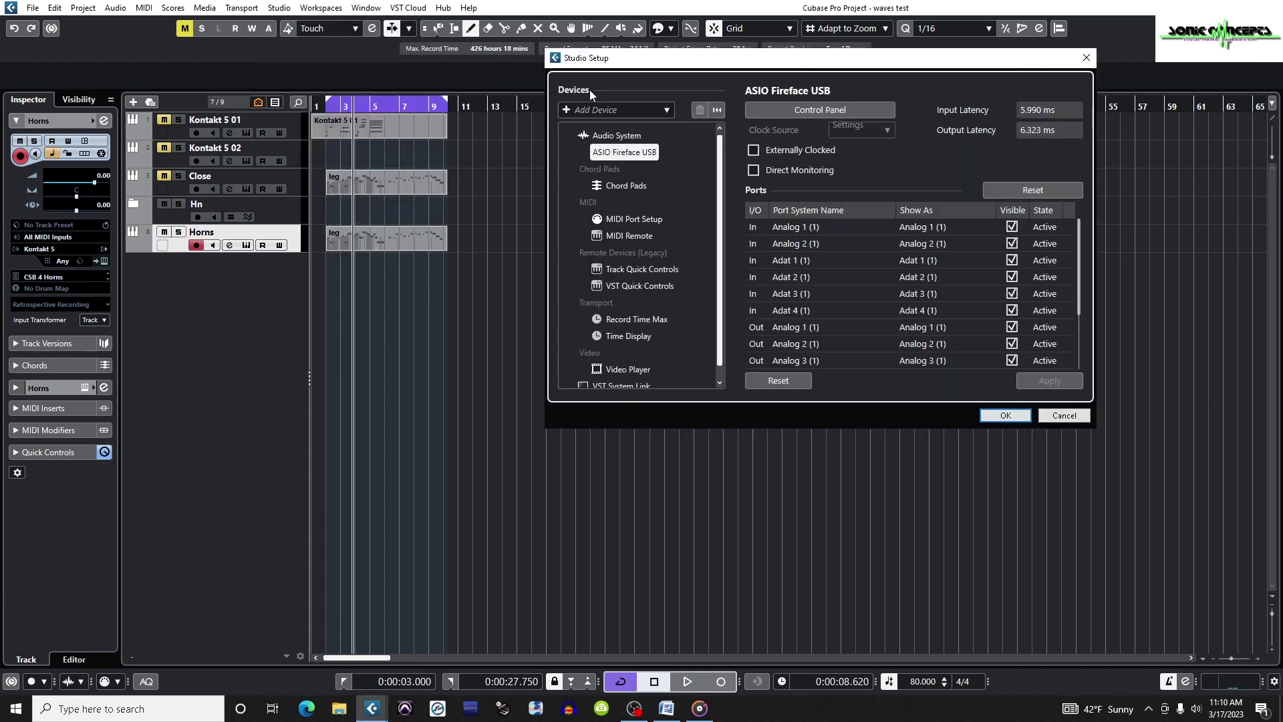
pyautogui.click(608, 136)
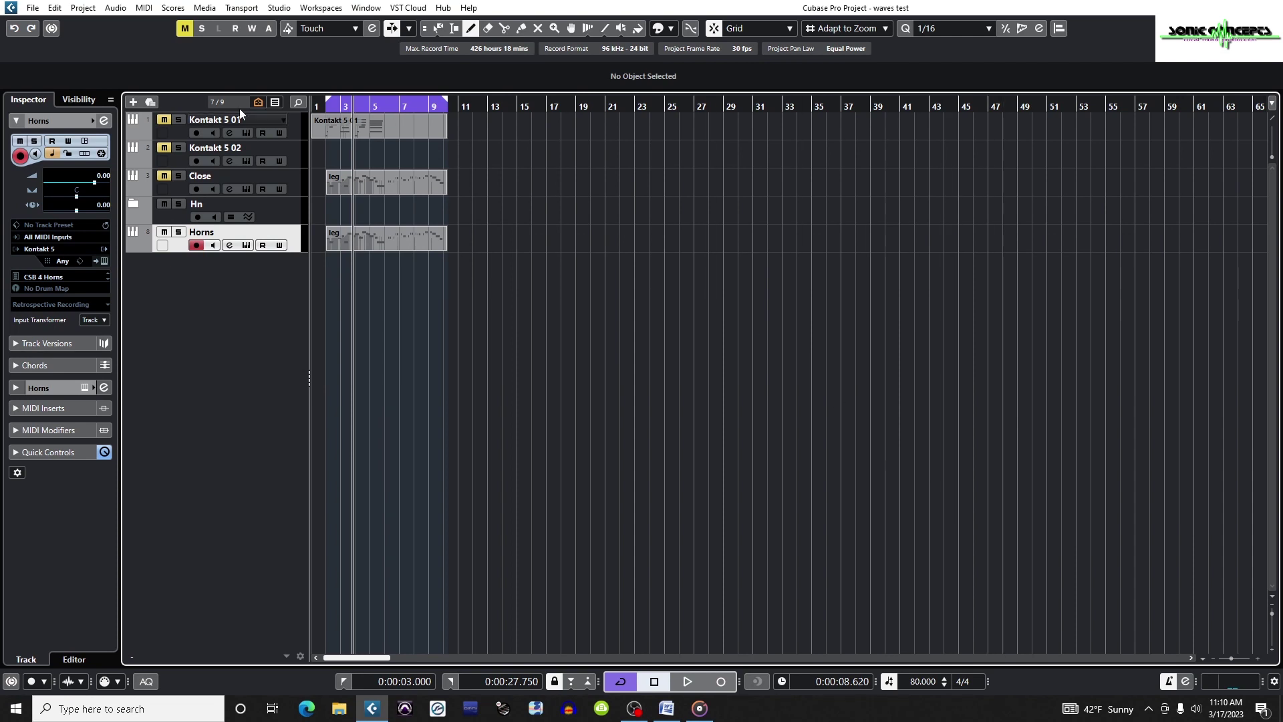
pyautogui.click(276, 8)
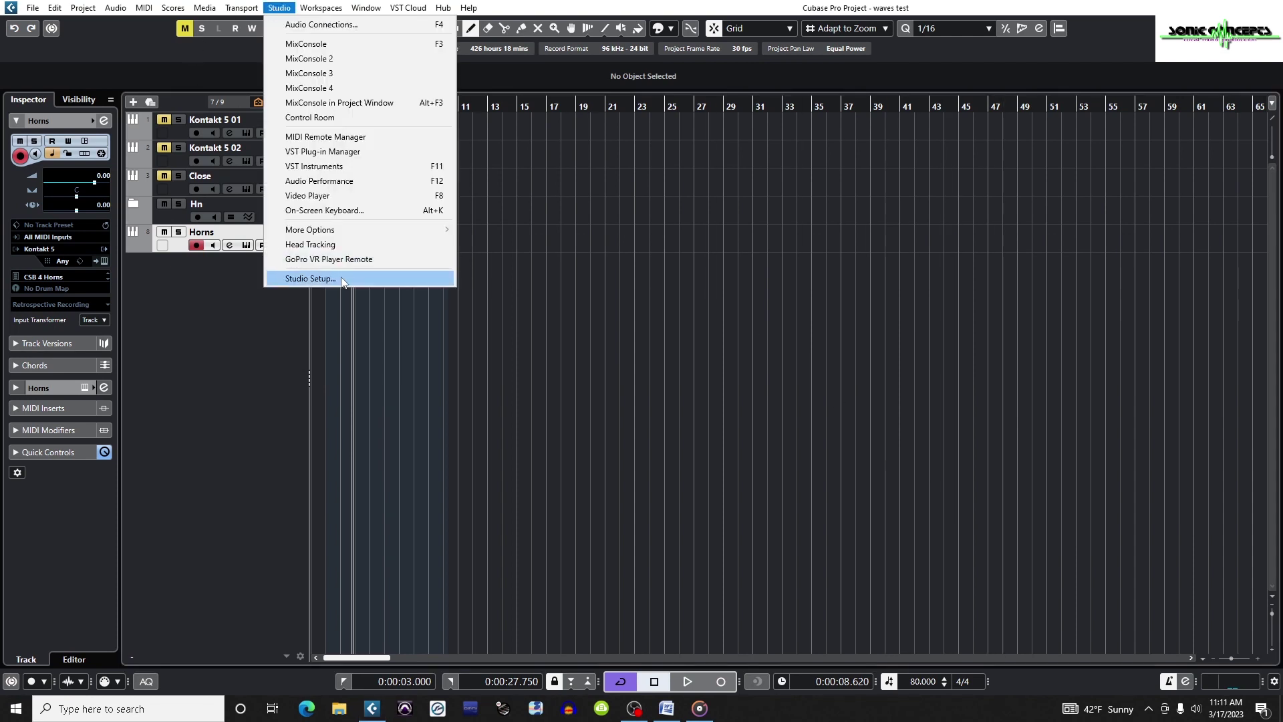
# Pick a buffer size in the Fireface USB control panel, then load Grand Piano in Kontakt.
pyautogui.click(309, 278)
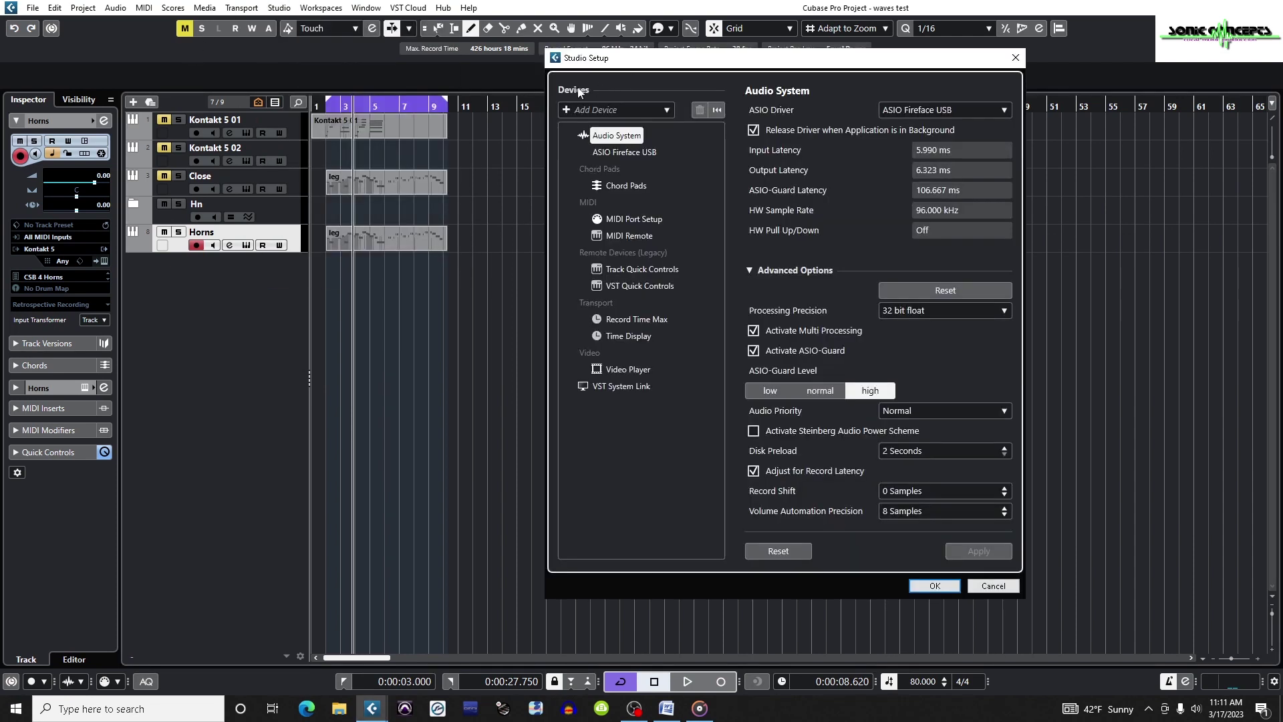
pyautogui.click(623, 152)
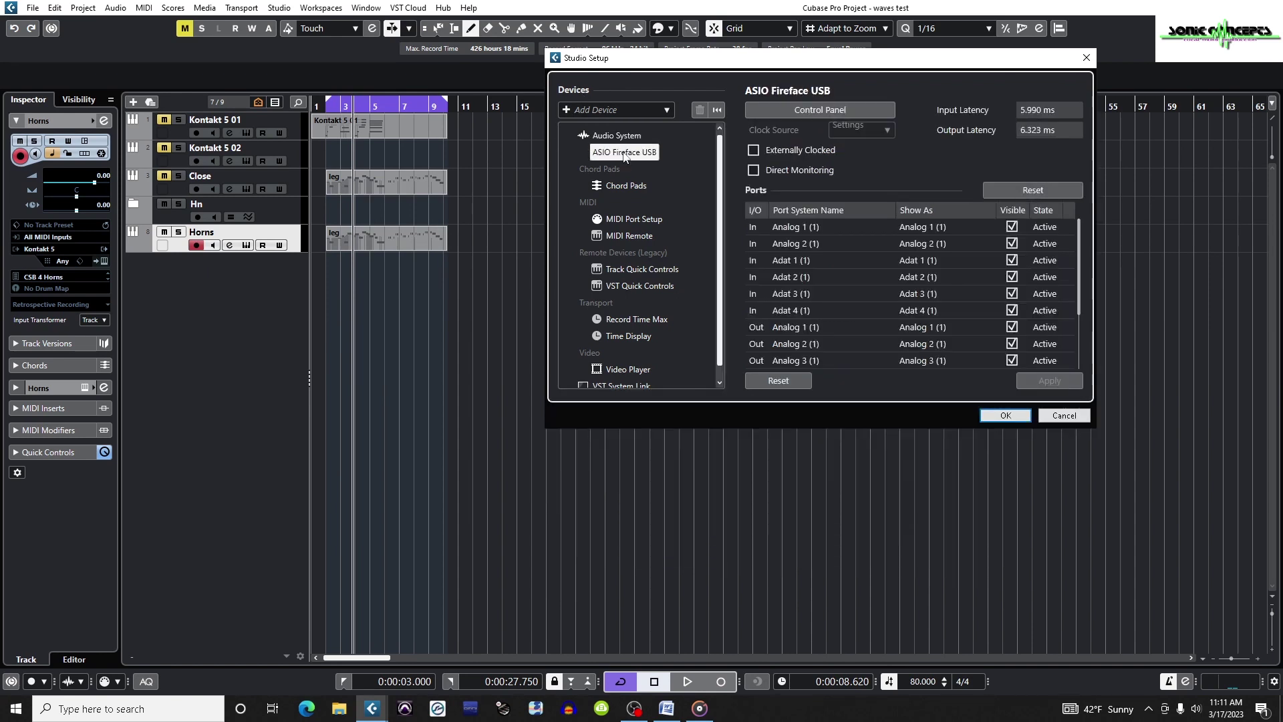
pyautogui.click(797, 110)
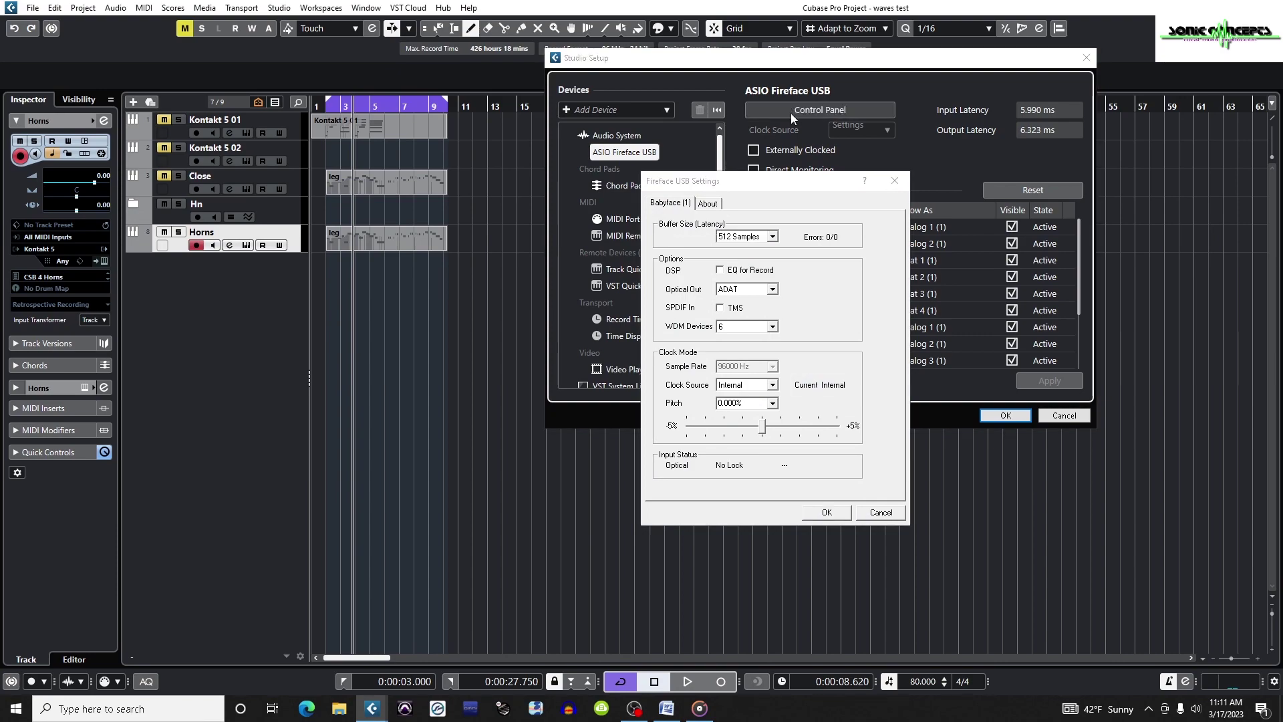
pyautogui.click(772, 237)
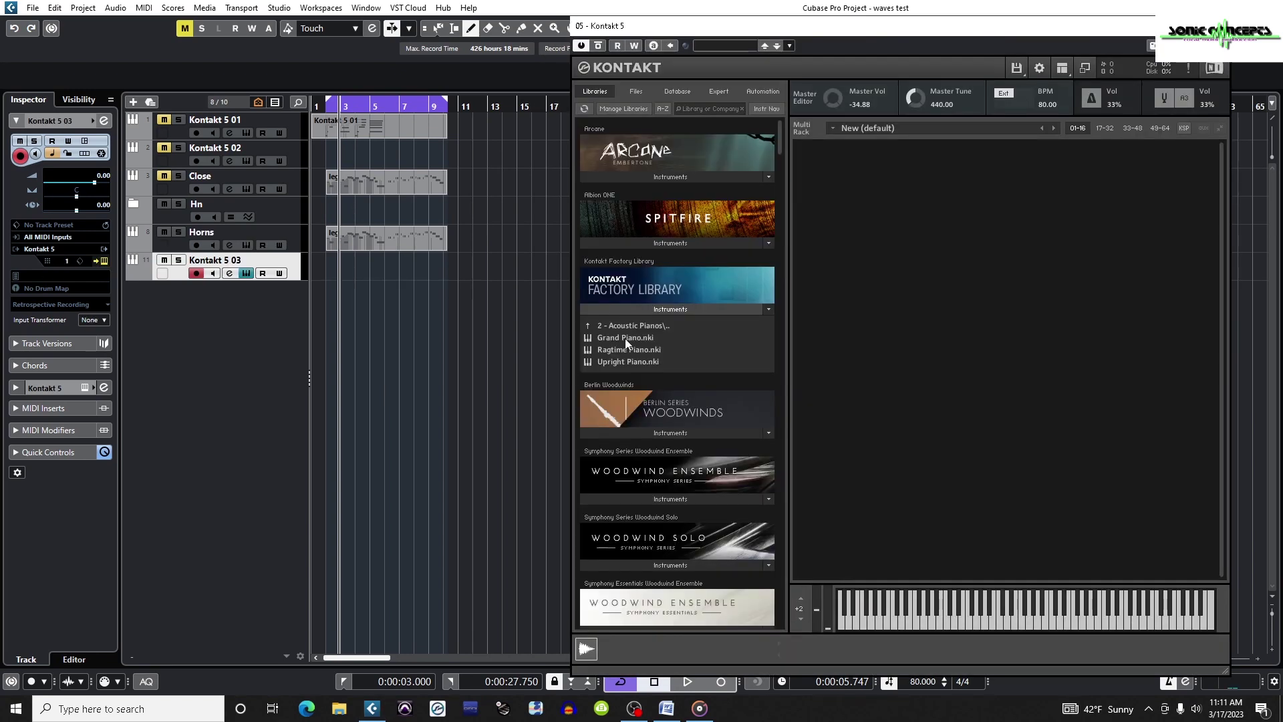
pyautogui.doubleClick(624, 338)
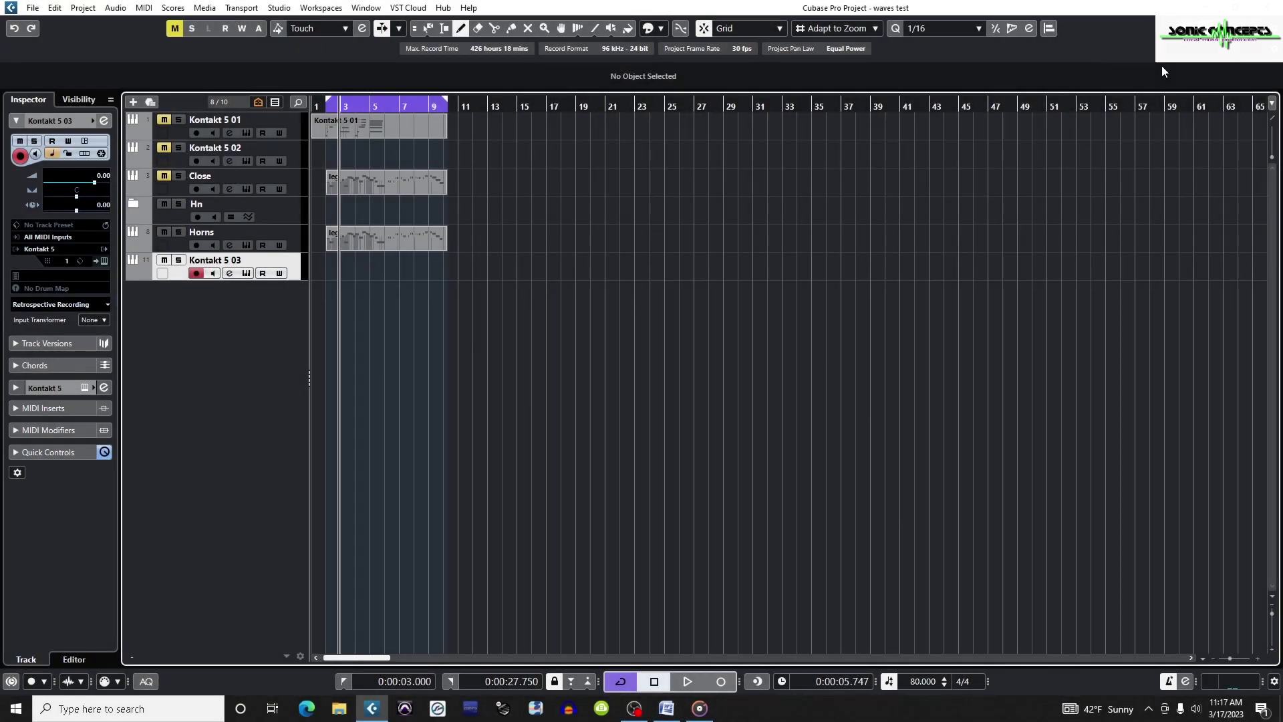
# Show channel latency in the MixConsole and open Stereo Out's 61.2 ms latency overview.
pyautogui.press('F3')
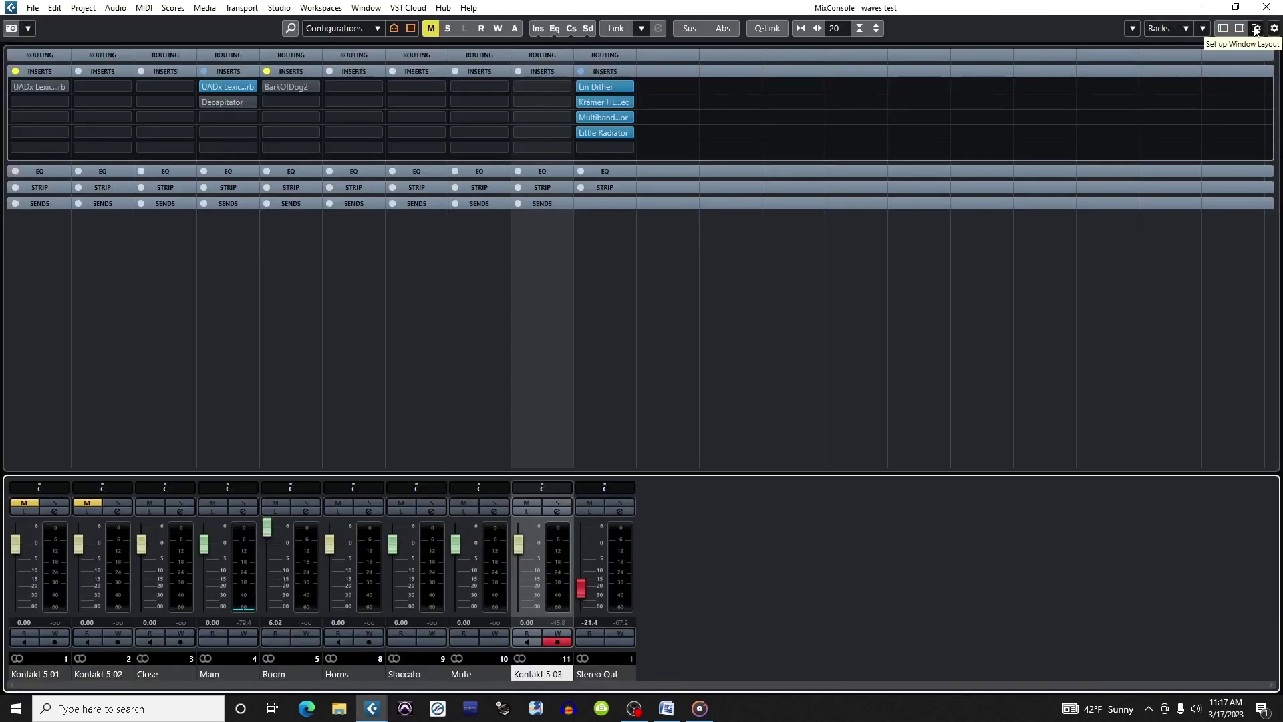
pyautogui.click(1256, 29)
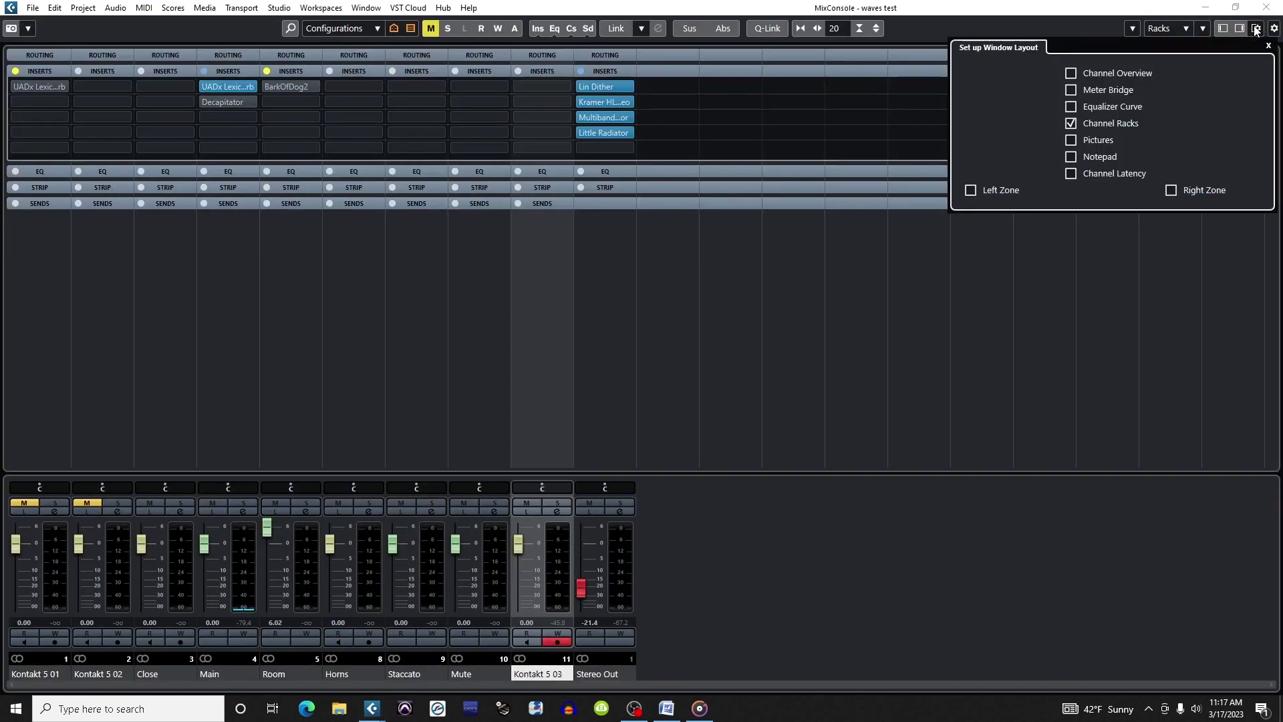
pyautogui.click(1070, 175)
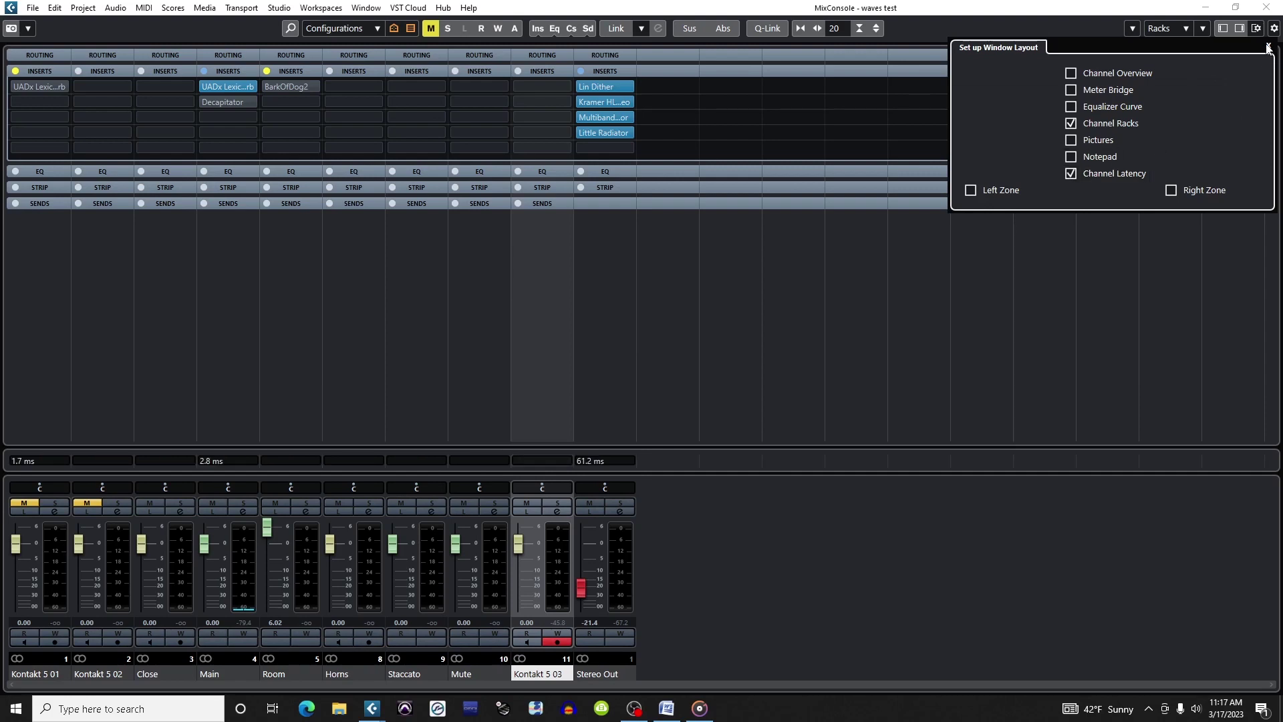
pyautogui.click(1269, 45)
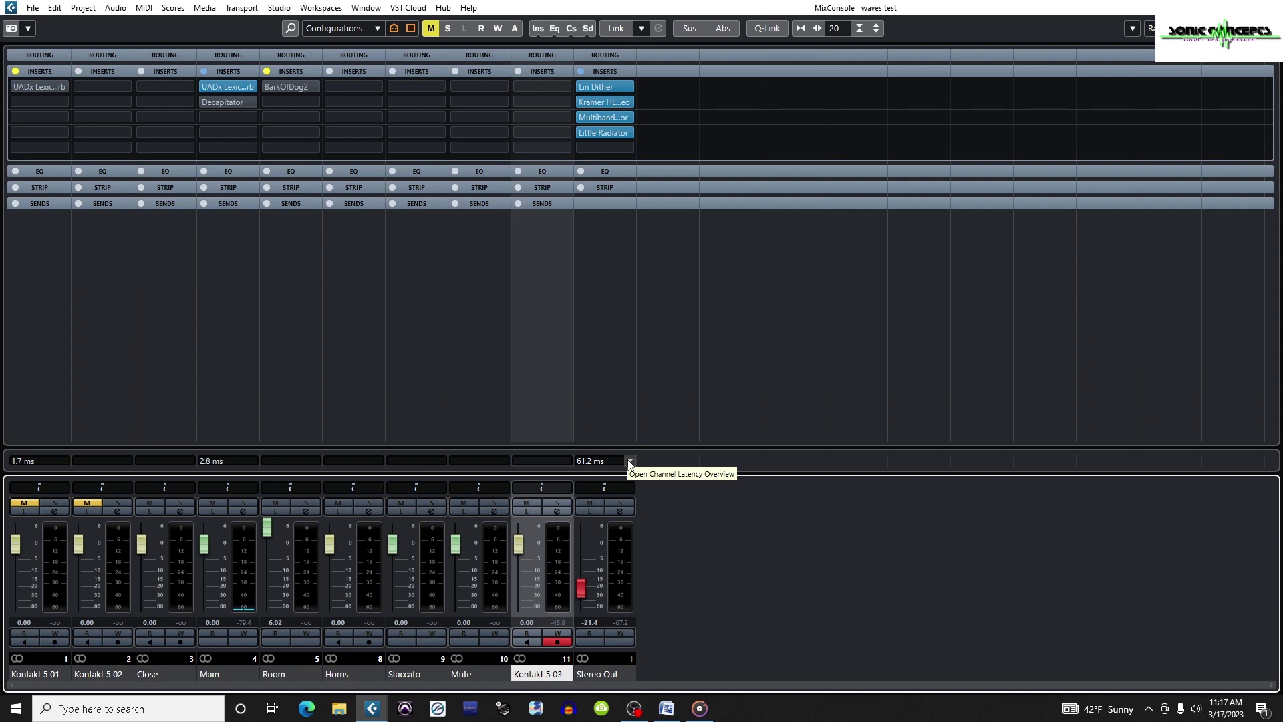
pyautogui.click(630, 461)
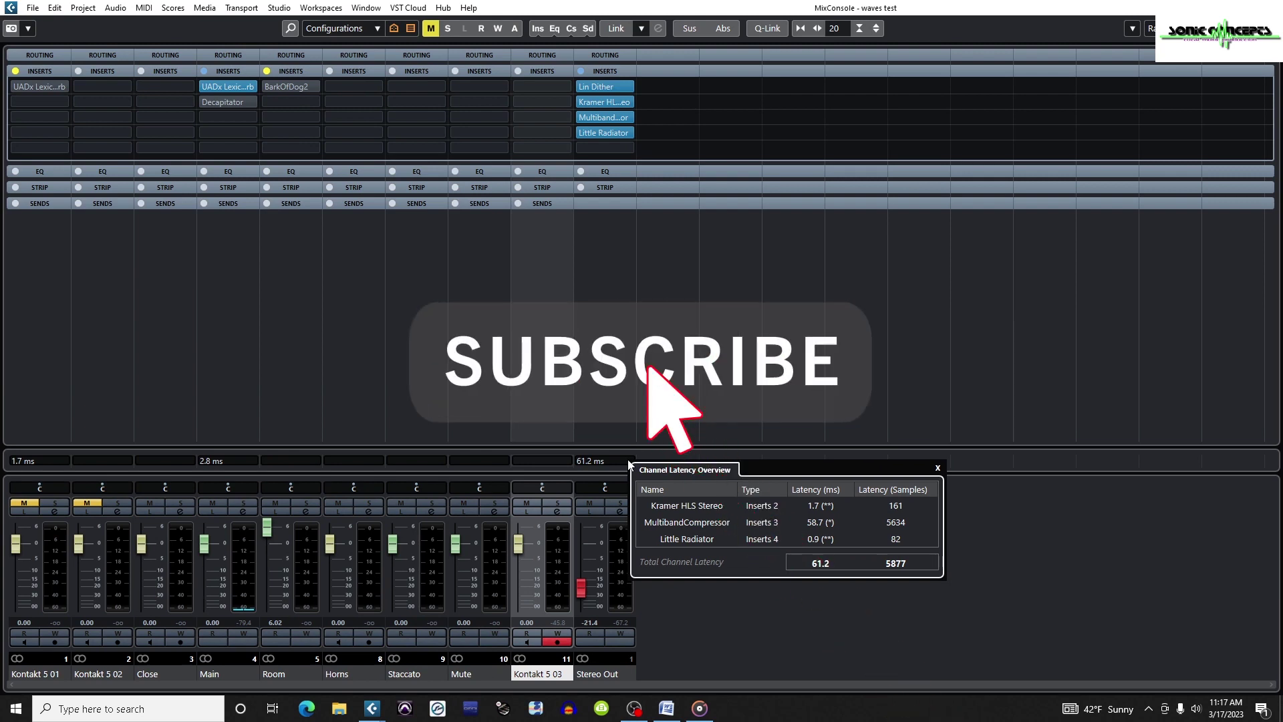
# Bypass the Lin Dither, Kramer HLS Stereo and Little Radiator inserts on Stereo Out.
pyautogui.moveTo(600, 132)
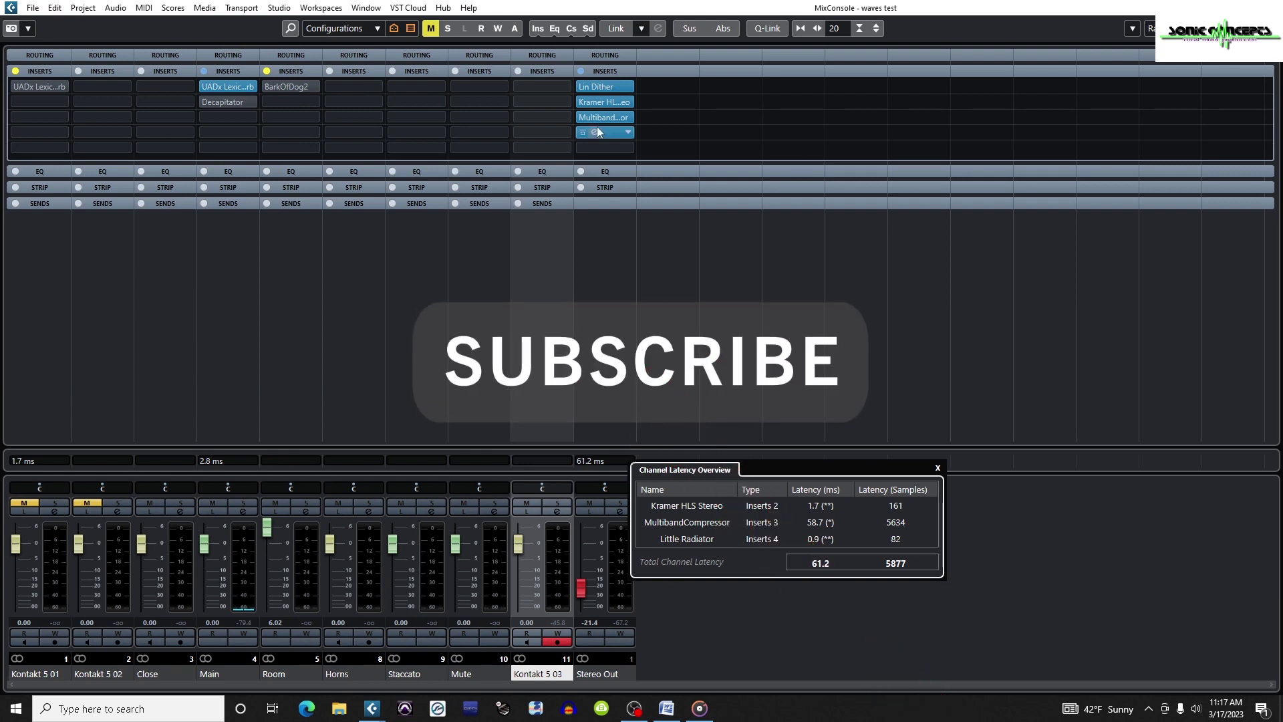
pyautogui.click(580, 87)
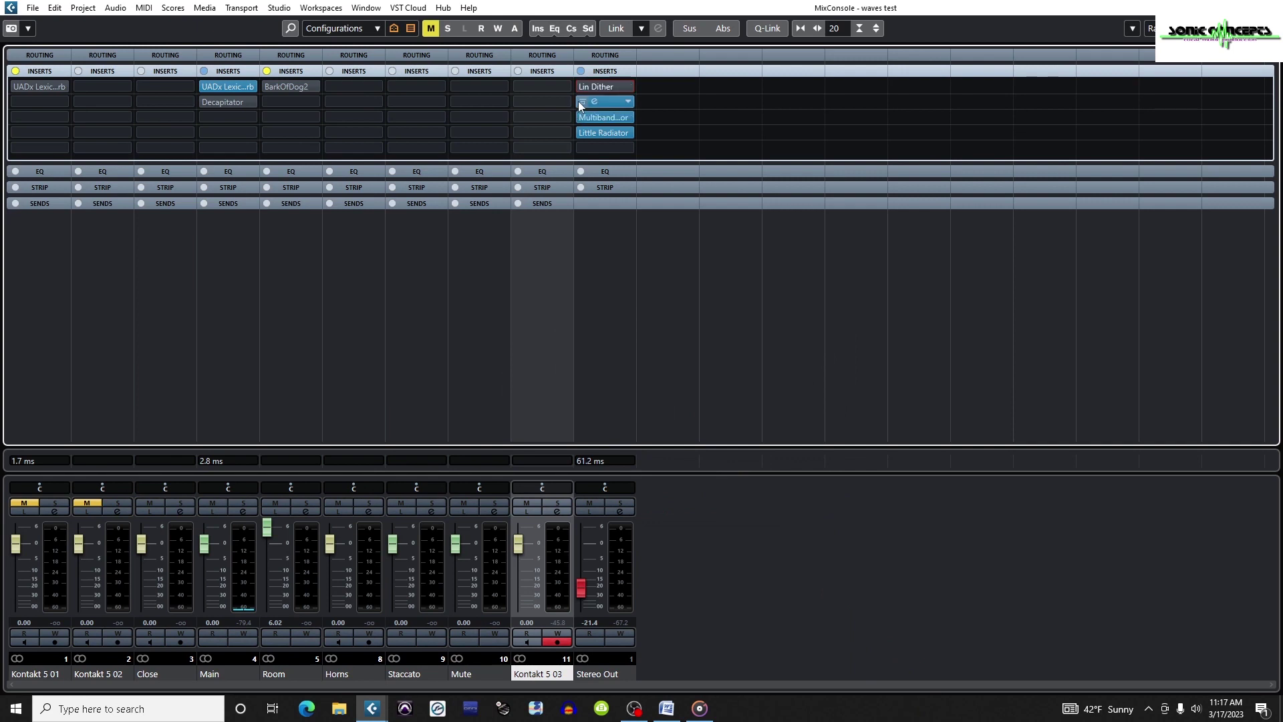
pyautogui.click(579, 103)
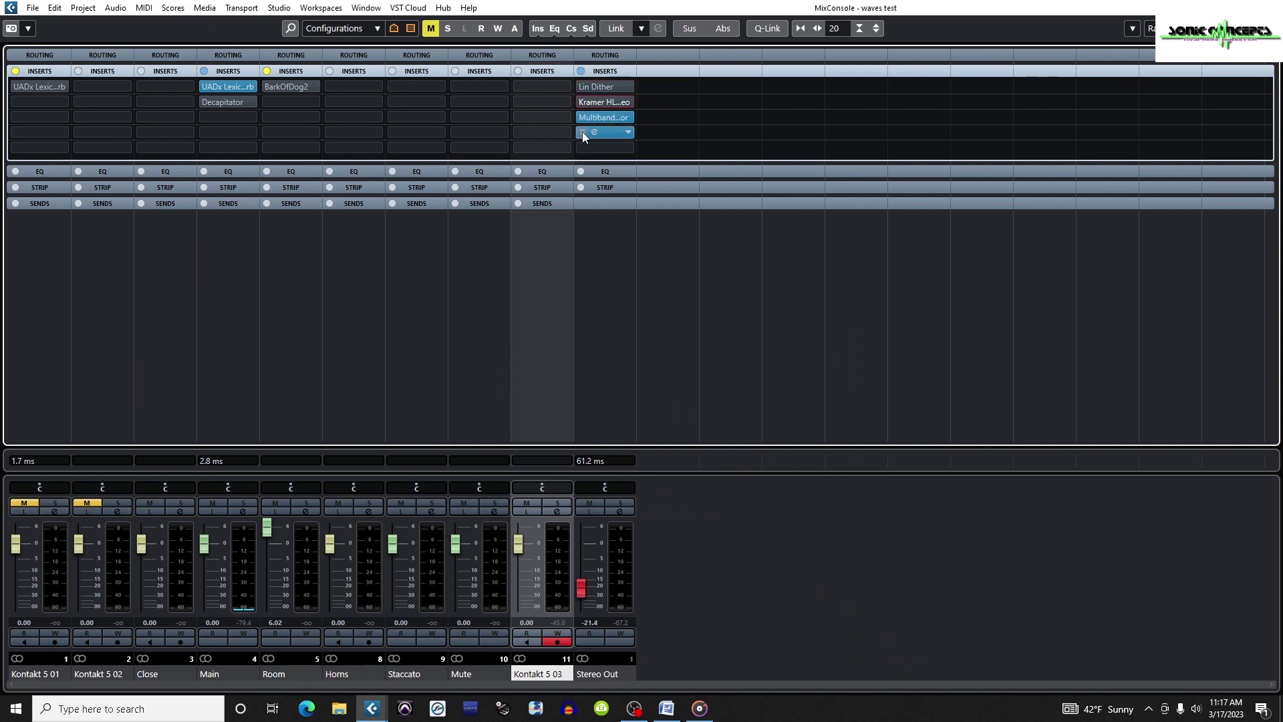
pyautogui.click(581, 133)
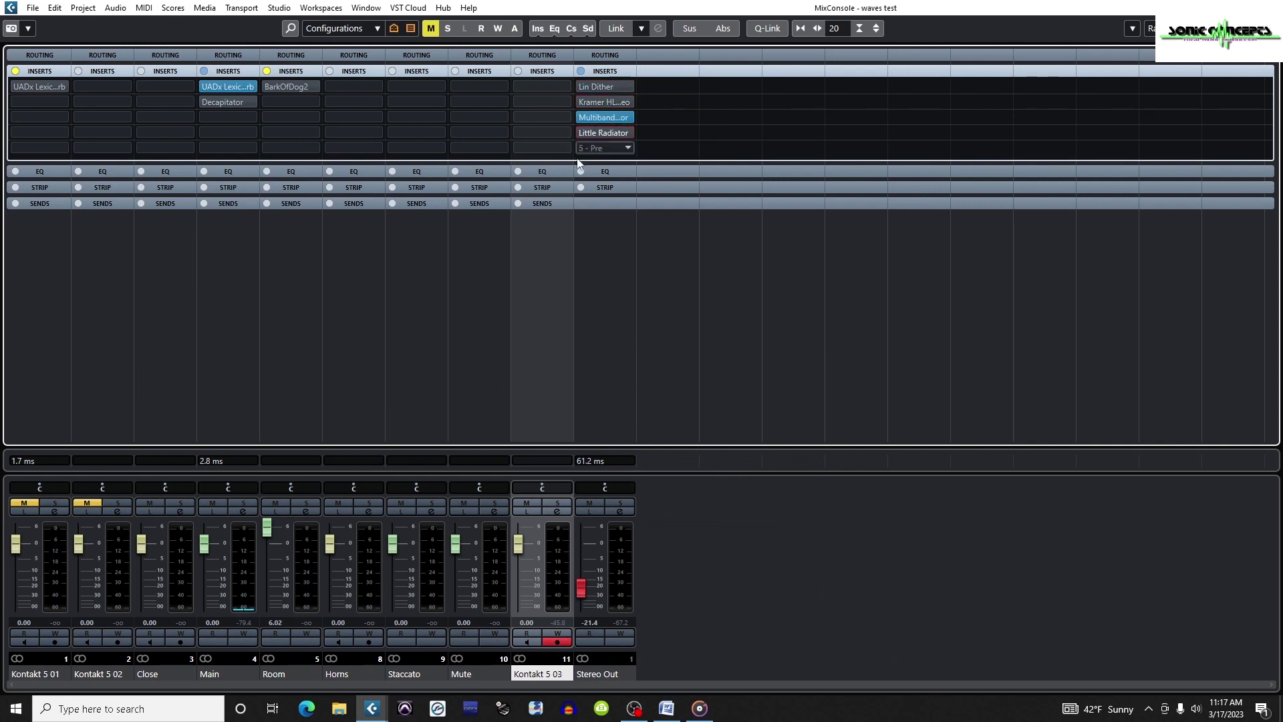
# Recheck the Stereo Out latency overview and open the MultibandCompressor editor.
pyautogui.click(635, 464)
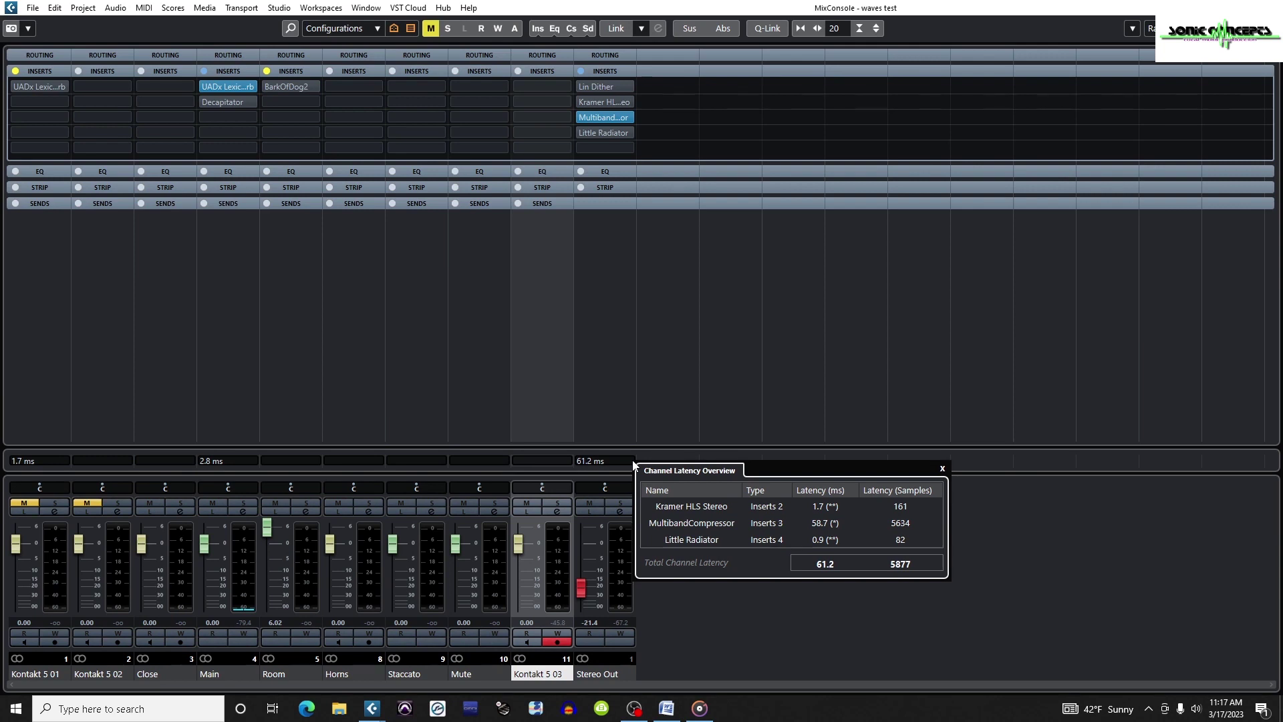
pyautogui.moveTo(834, 528)
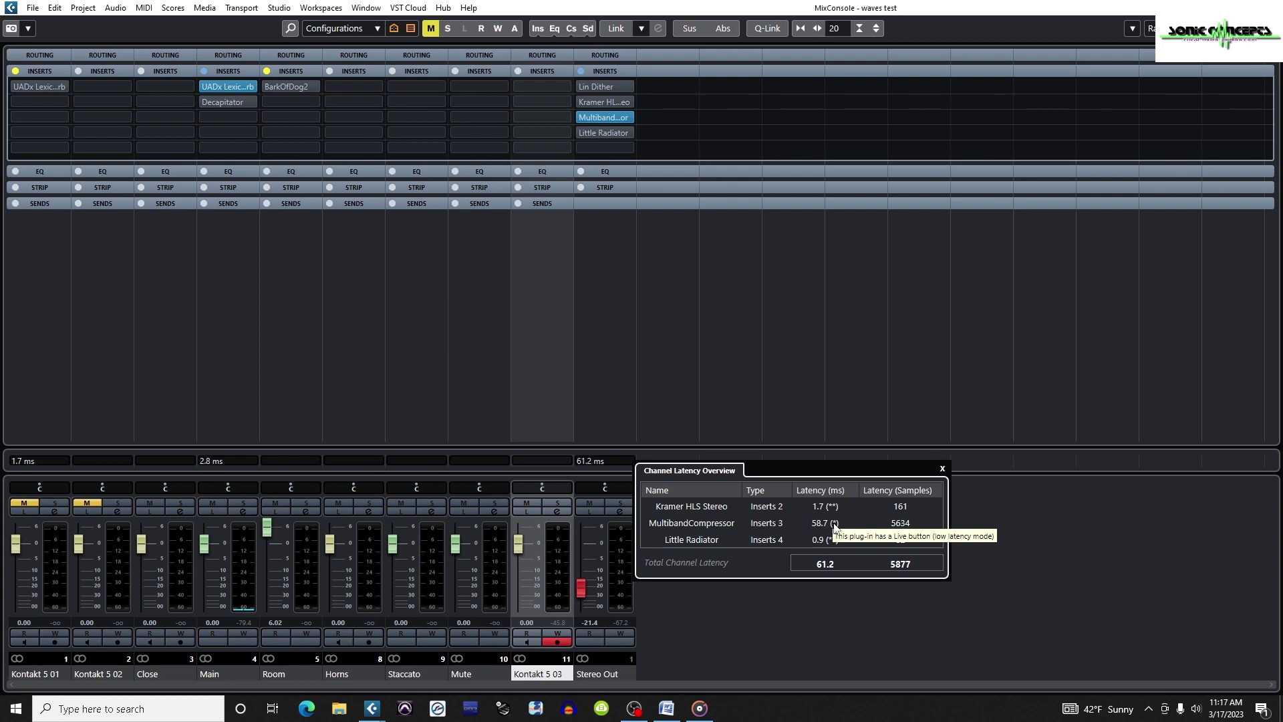
pyautogui.click(595, 119)
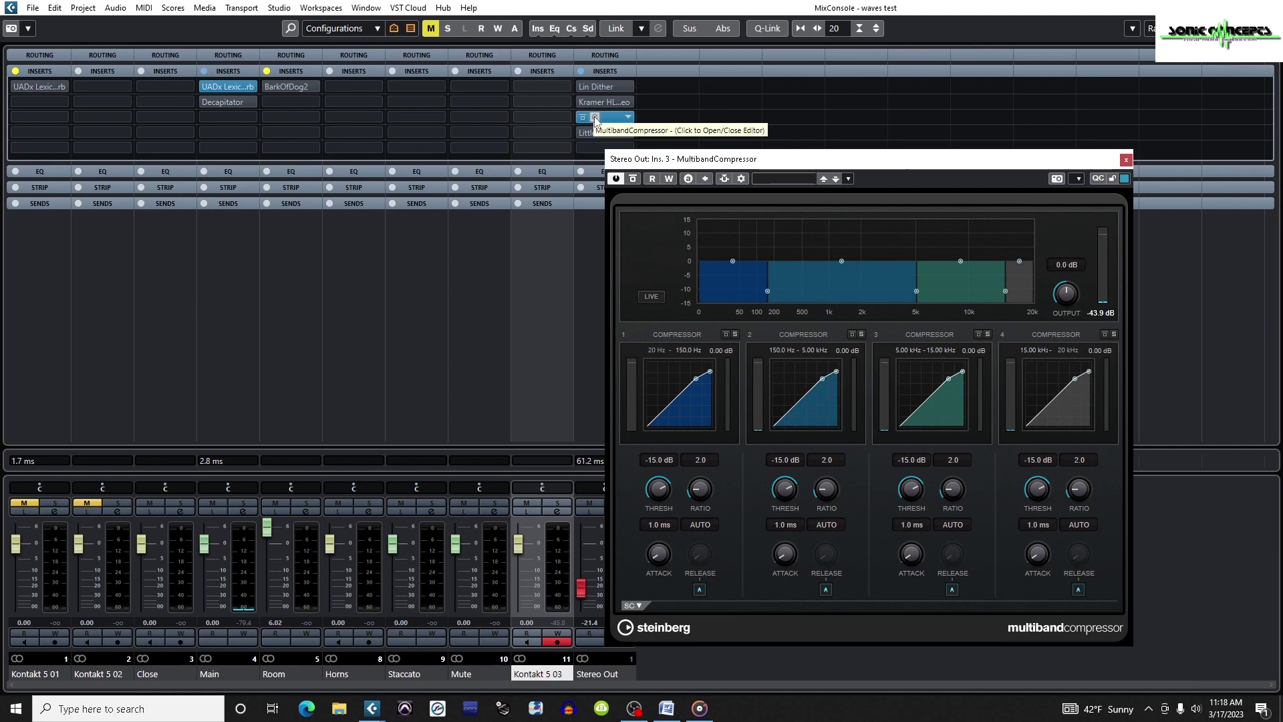
# Toggle the MultibandCompressor's LIVE mode on and off, then recheck Stereo Out latency.
pyautogui.click(651, 297)
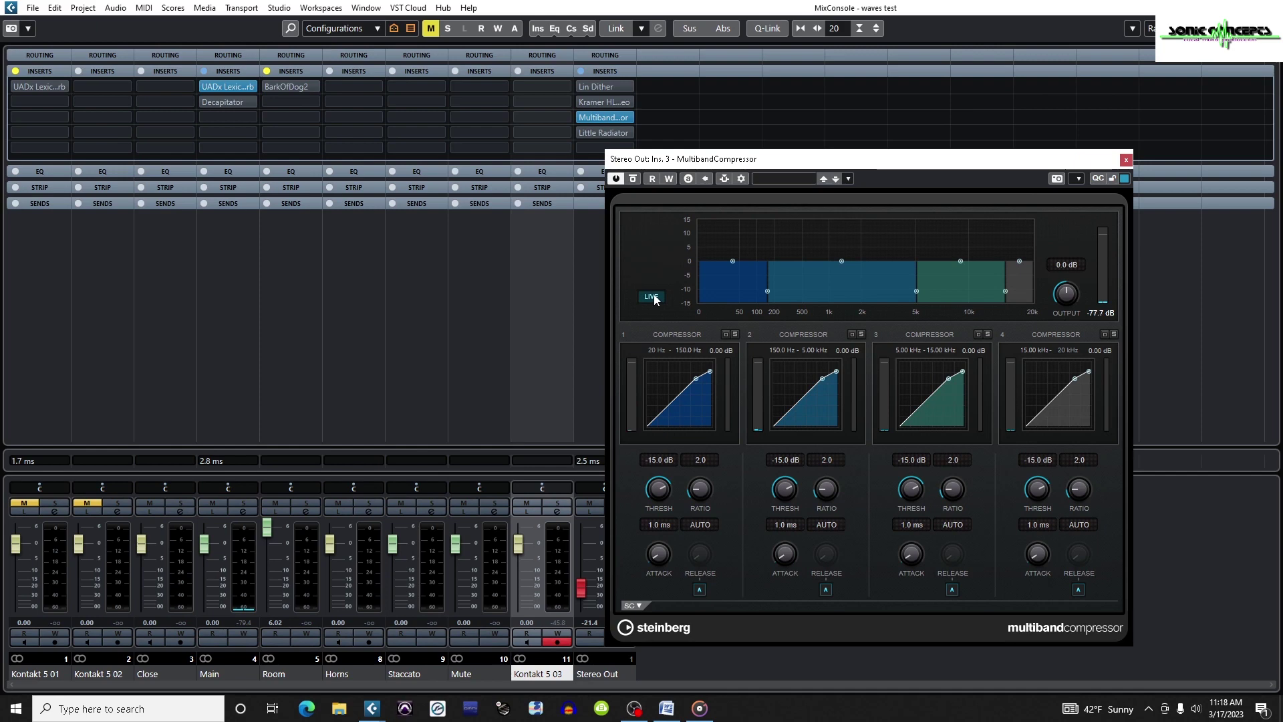
pyautogui.moveTo(780, 160); pyautogui.dragTo(858, 155)
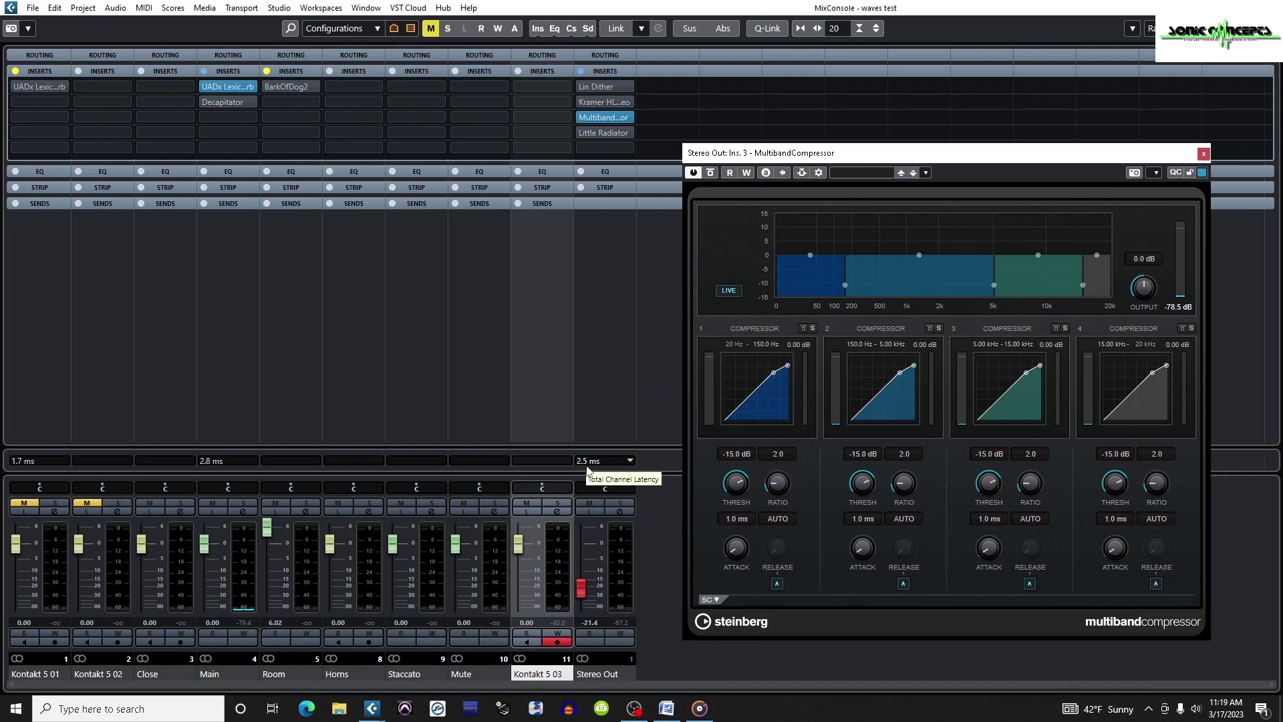
pyautogui.click(722, 297)
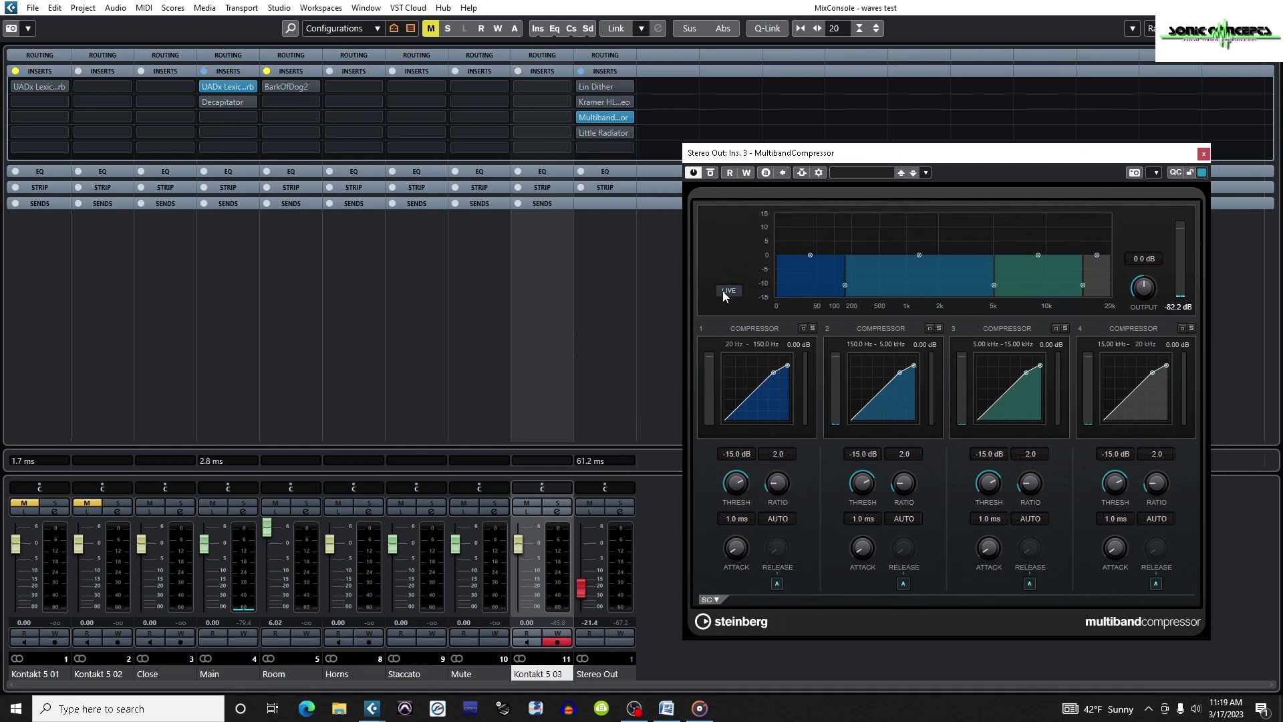
pyautogui.click(638, 444)
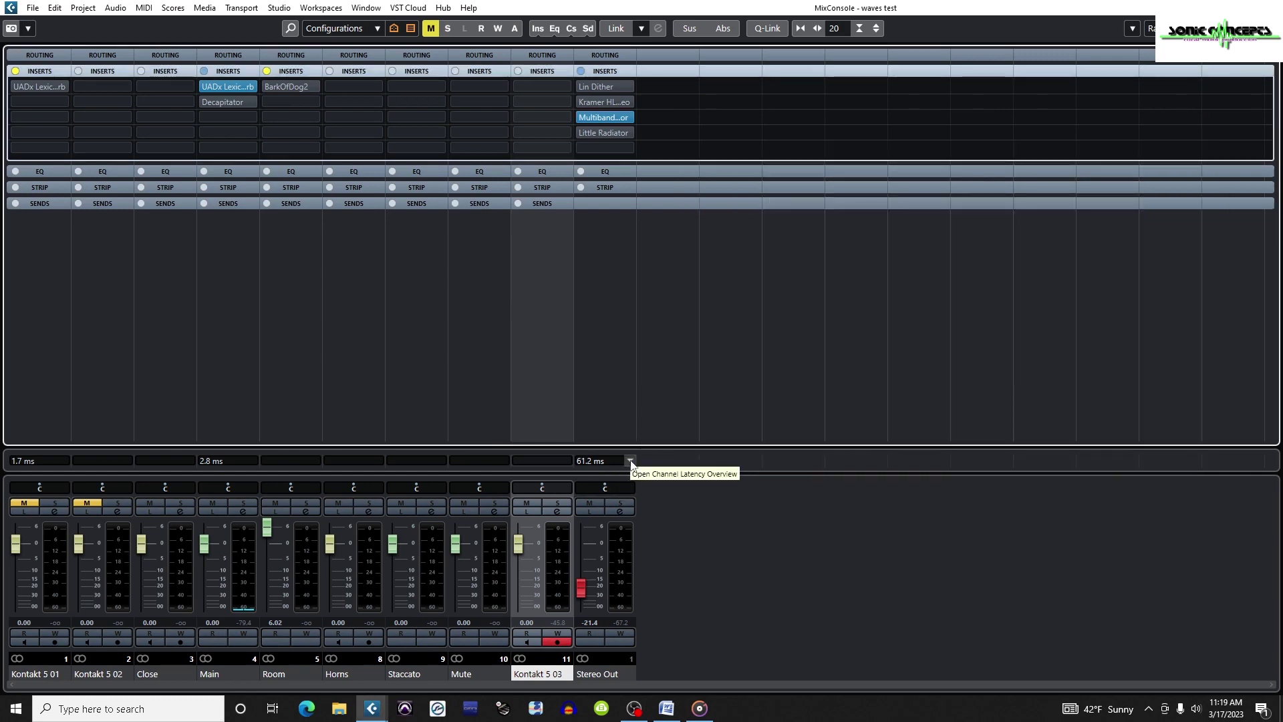
pyautogui.click(628, 462)
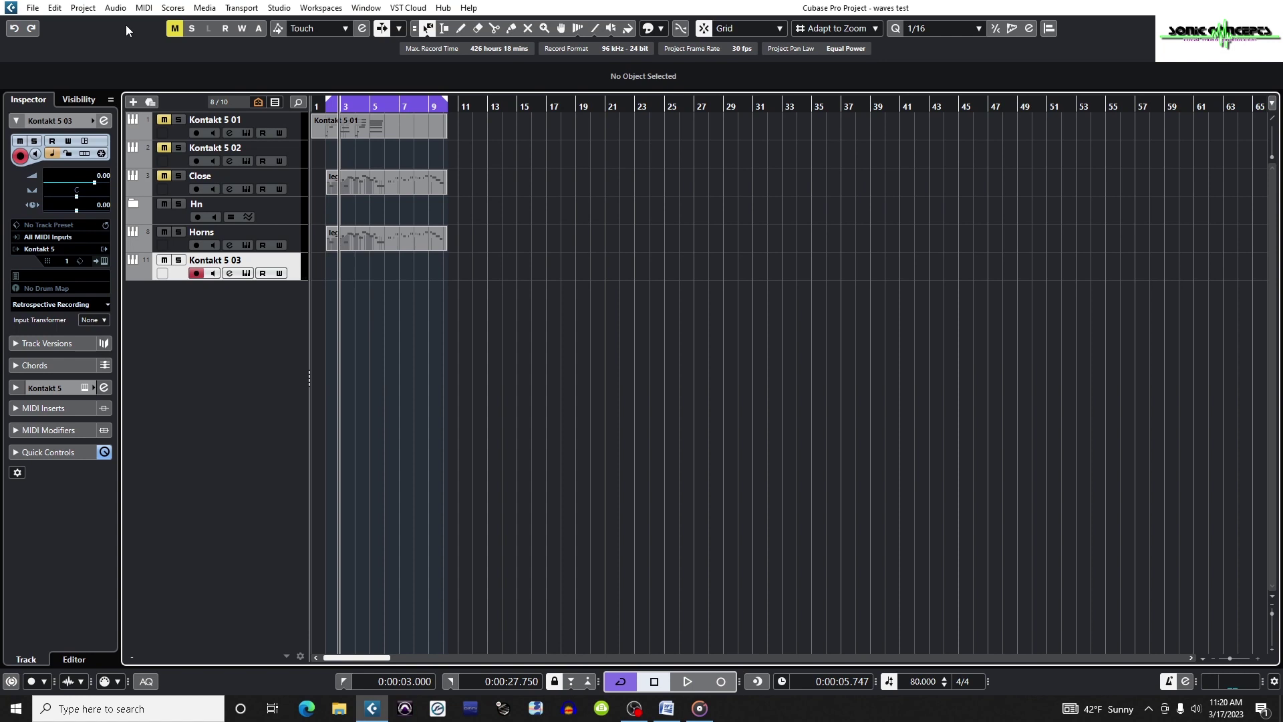
# Add Constrain Delay Compensation to the toolbar, switch it on, and view the MixConsole.
pyautogui.rightClick(125, 26)
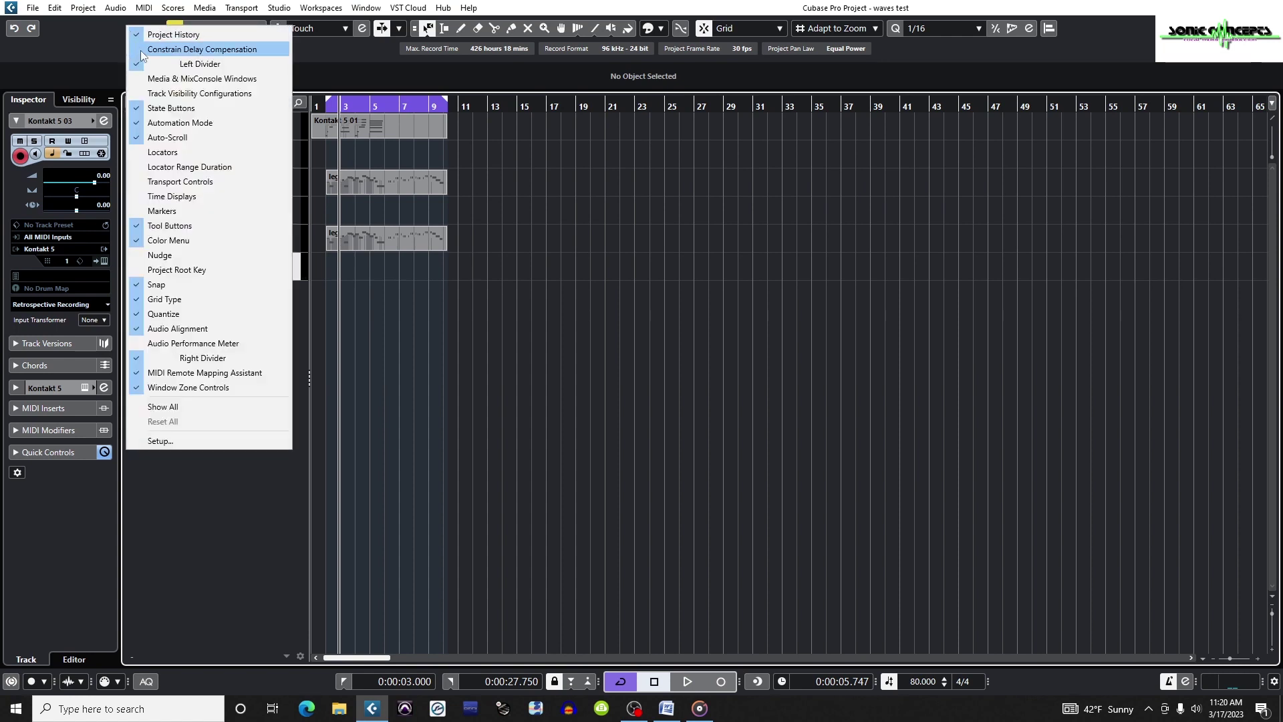
pyautogui.click(140, 51)
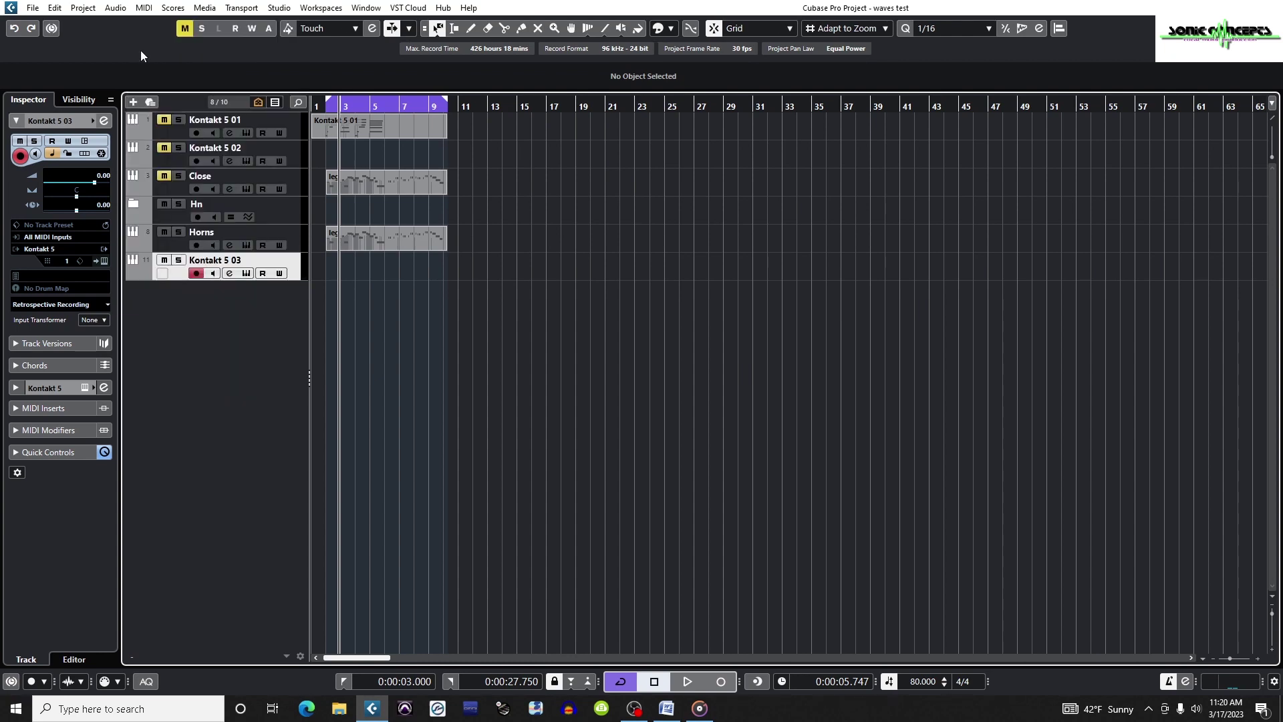
pyautogui.click(52, 28)
pyautogui.press('F3')
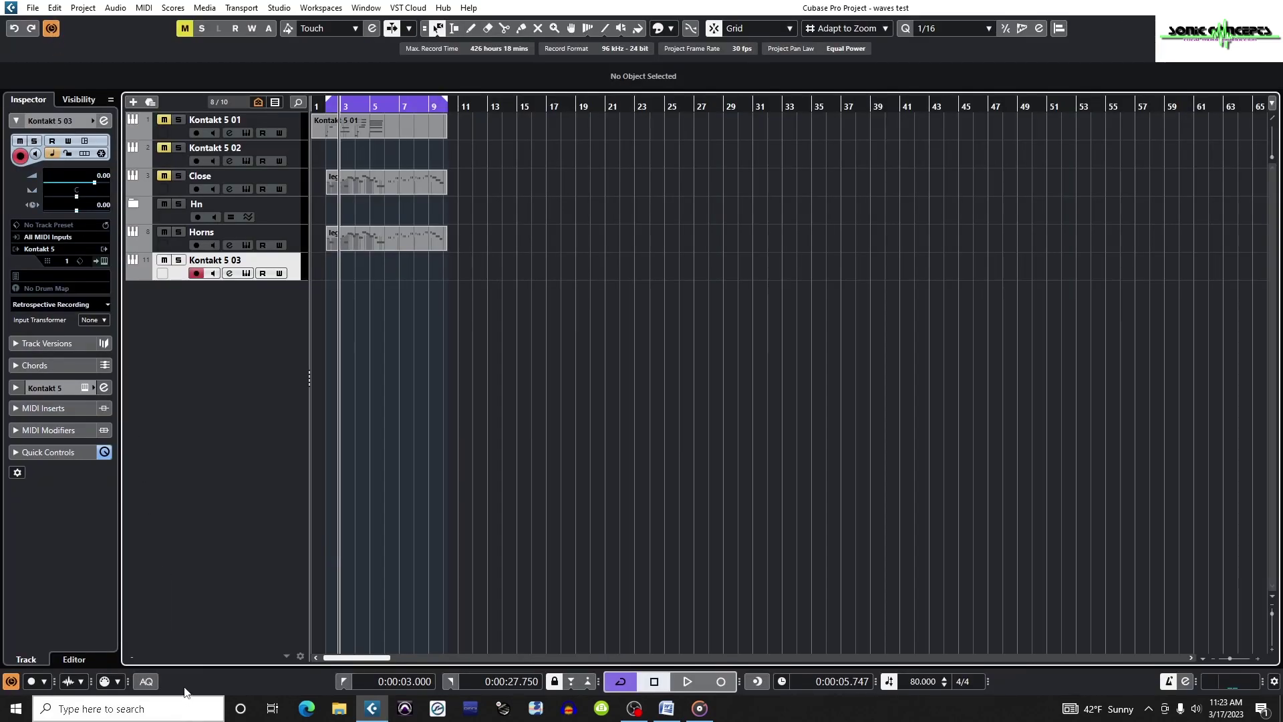
# Compare mixer channel latencies with Constrain Delay Compensation off and then on.
pyautogui.click(10, 683)
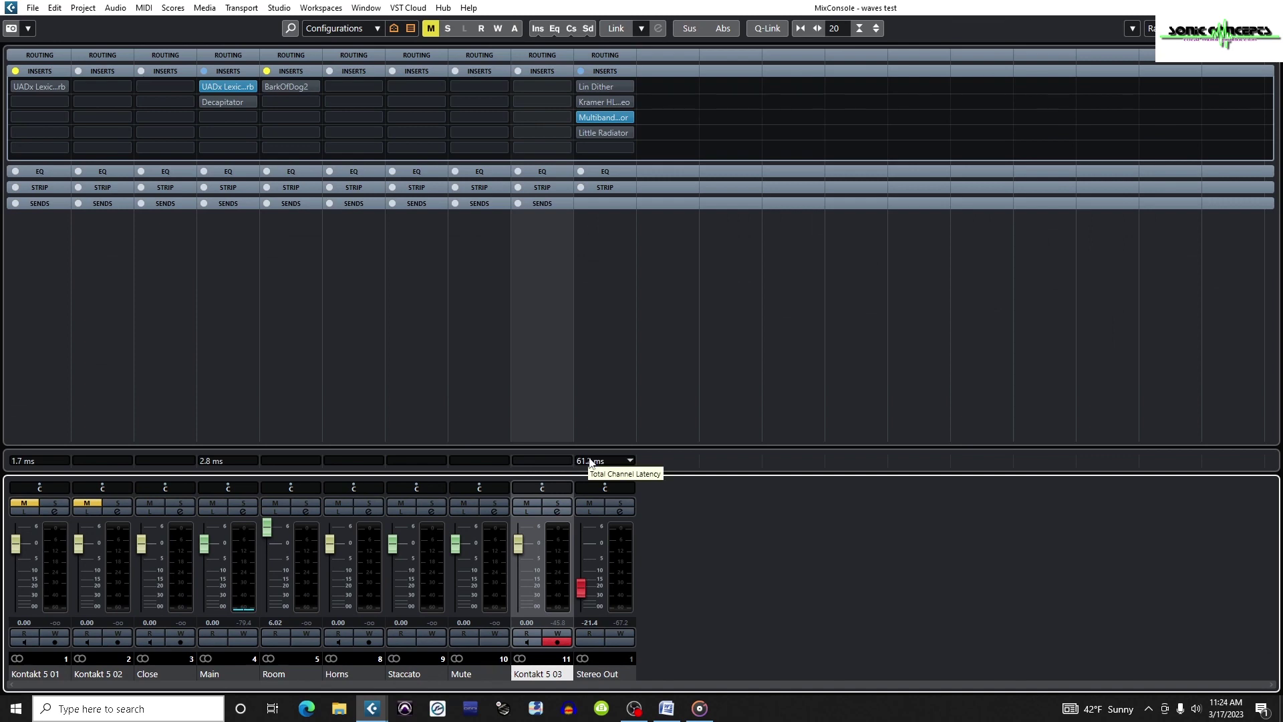
pyautogui.press('F3')
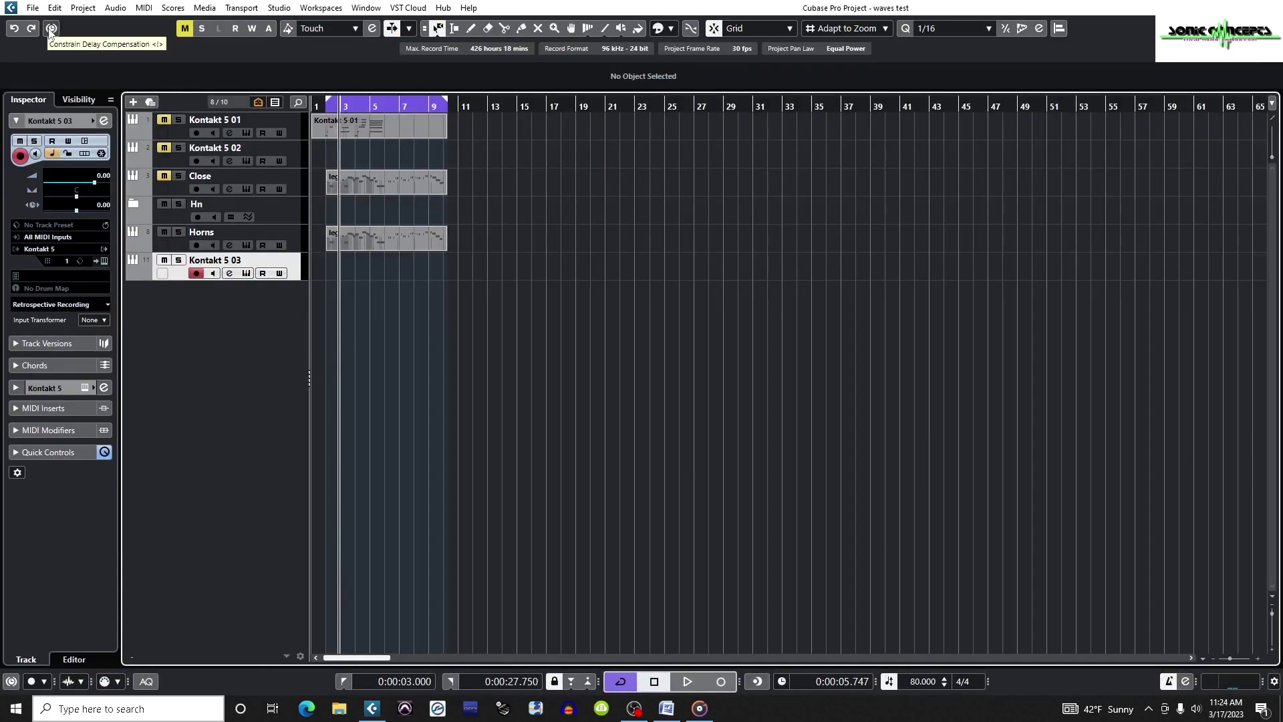
pyautogui.click(50, 29)
pyautogui.press('F3')
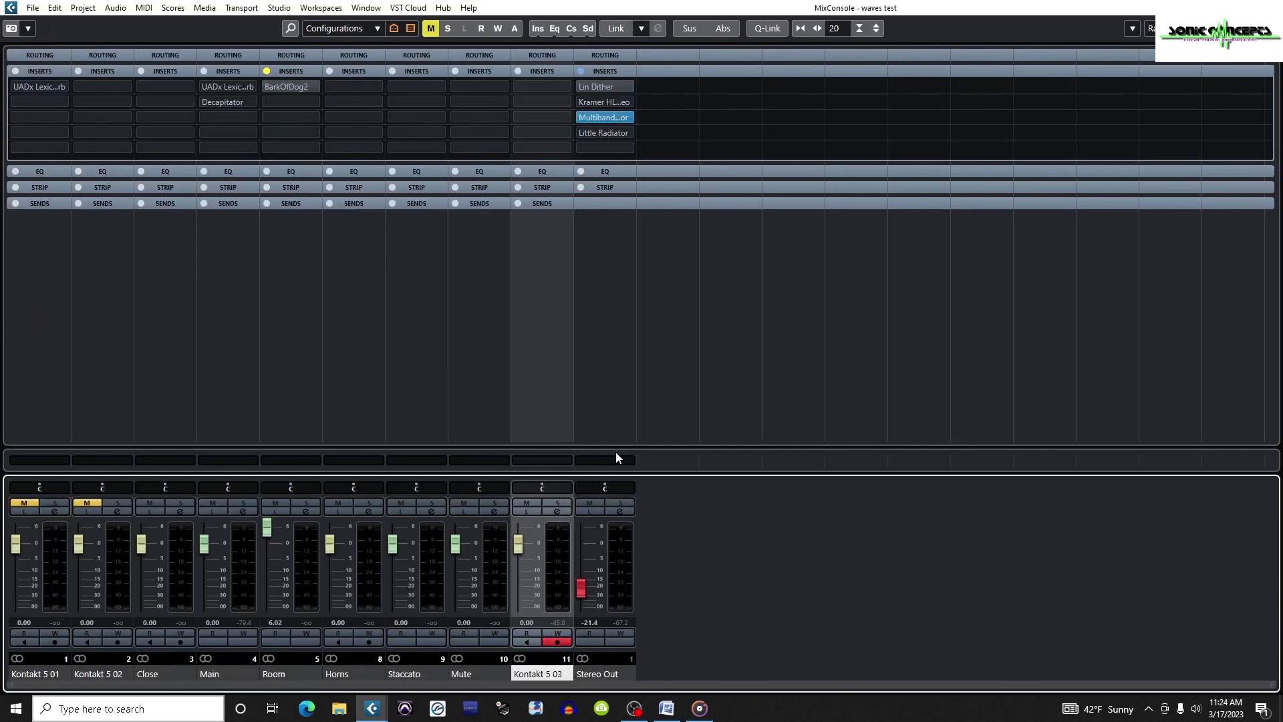
pyautogui.press('F3')
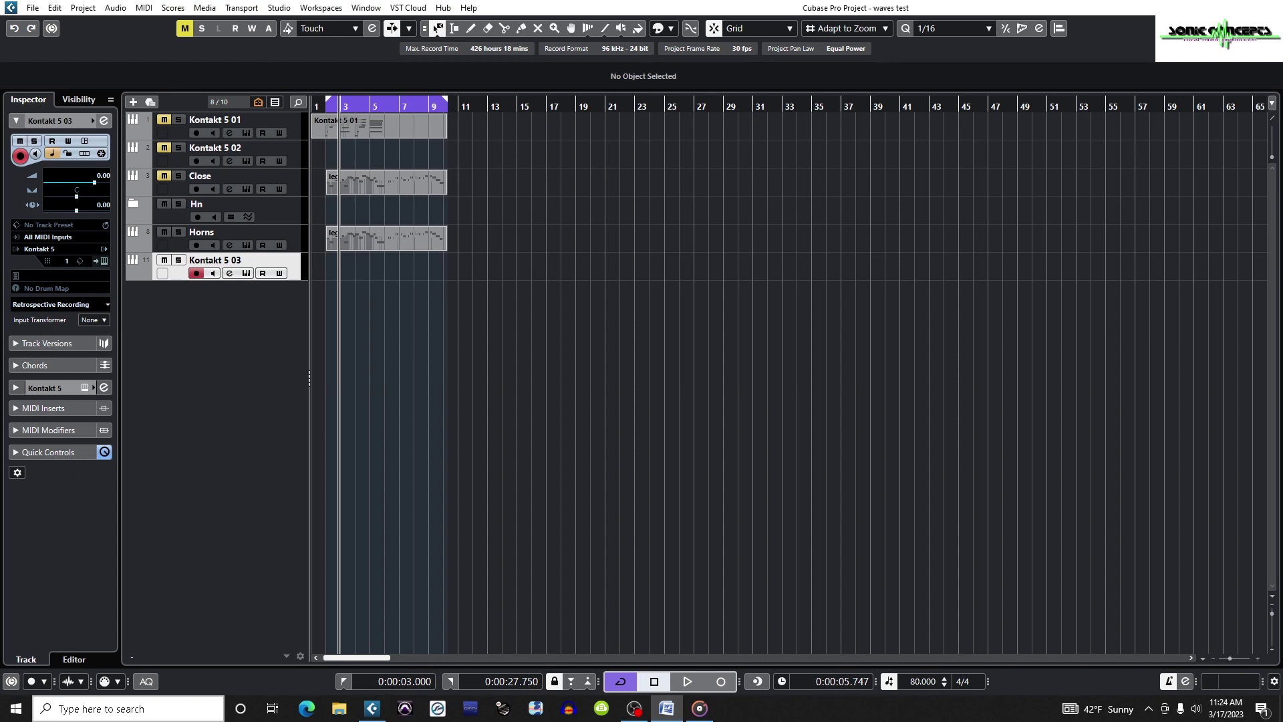
pyautogui.click(55, 7)
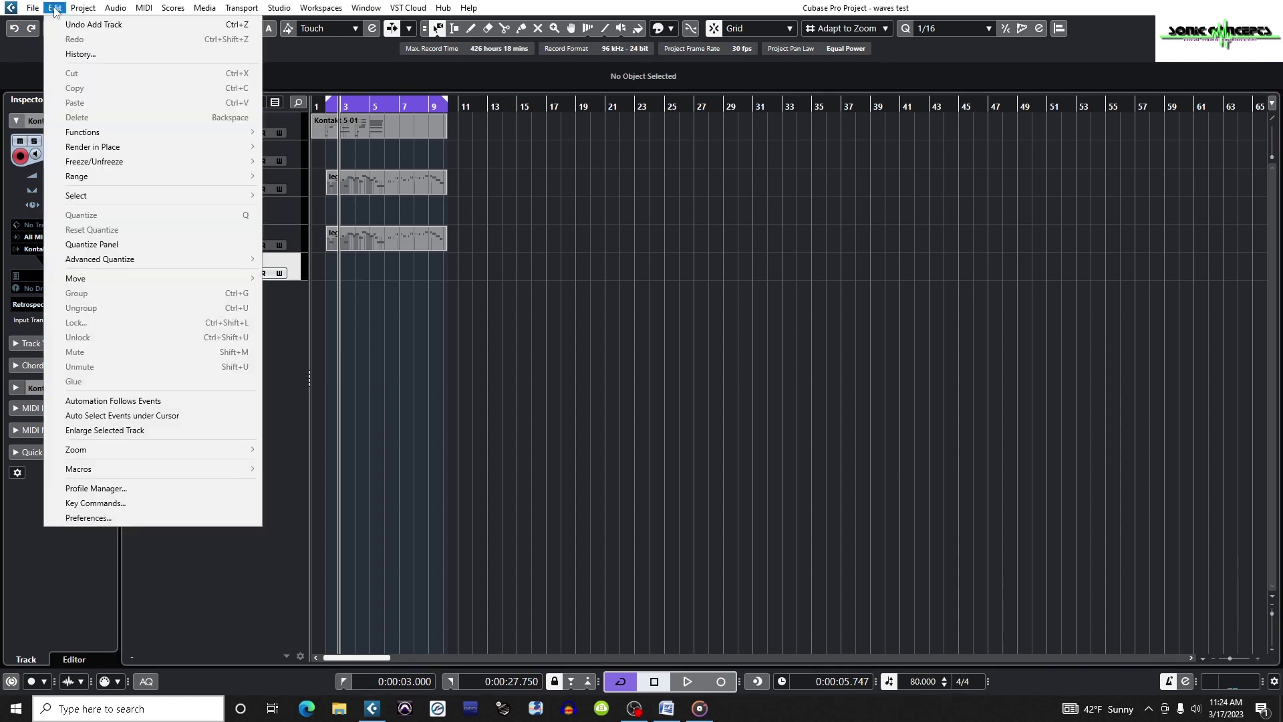
# Open Edit > Preferences and select the VST page.
pyautogui.click(89, 518)
pyautogui.click(555, 512)
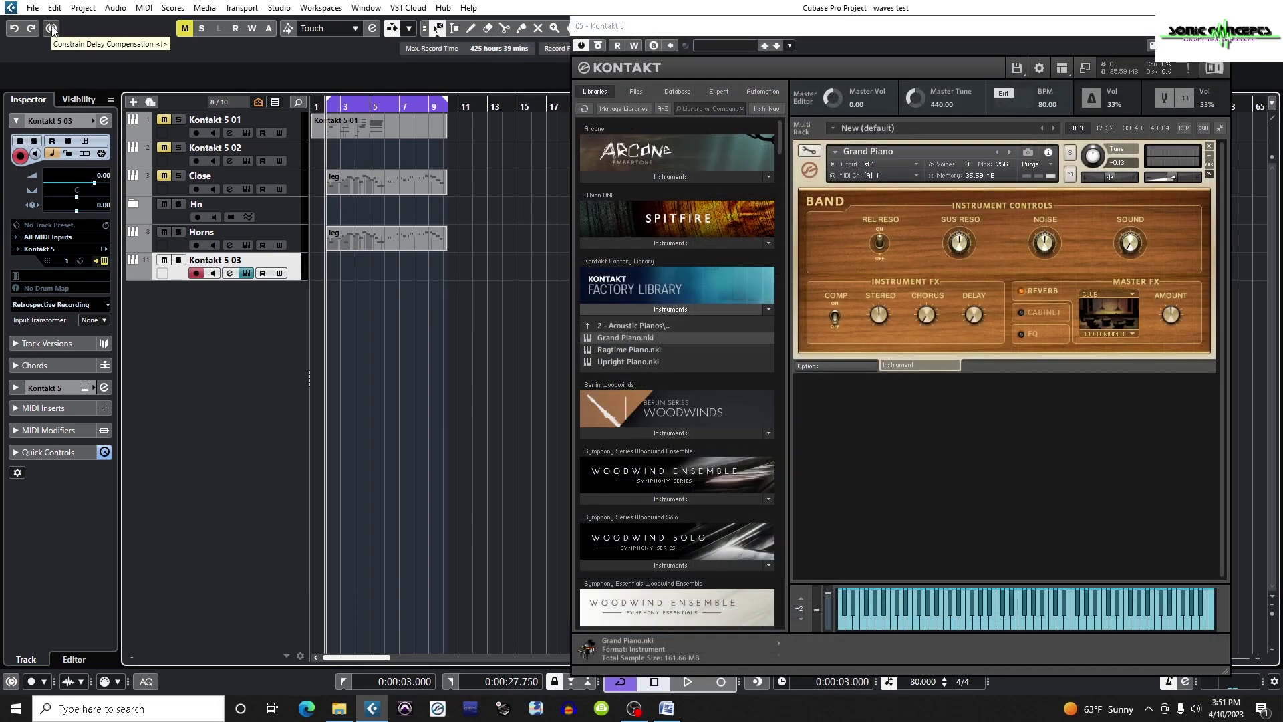
# Record a part from bar 2 to bar 10 on Kontakt 5 03 with Constrain Delay Compensation, then disable it.
pyautogui.click(52, 30)
pyautogui.press('KP_Multiply')
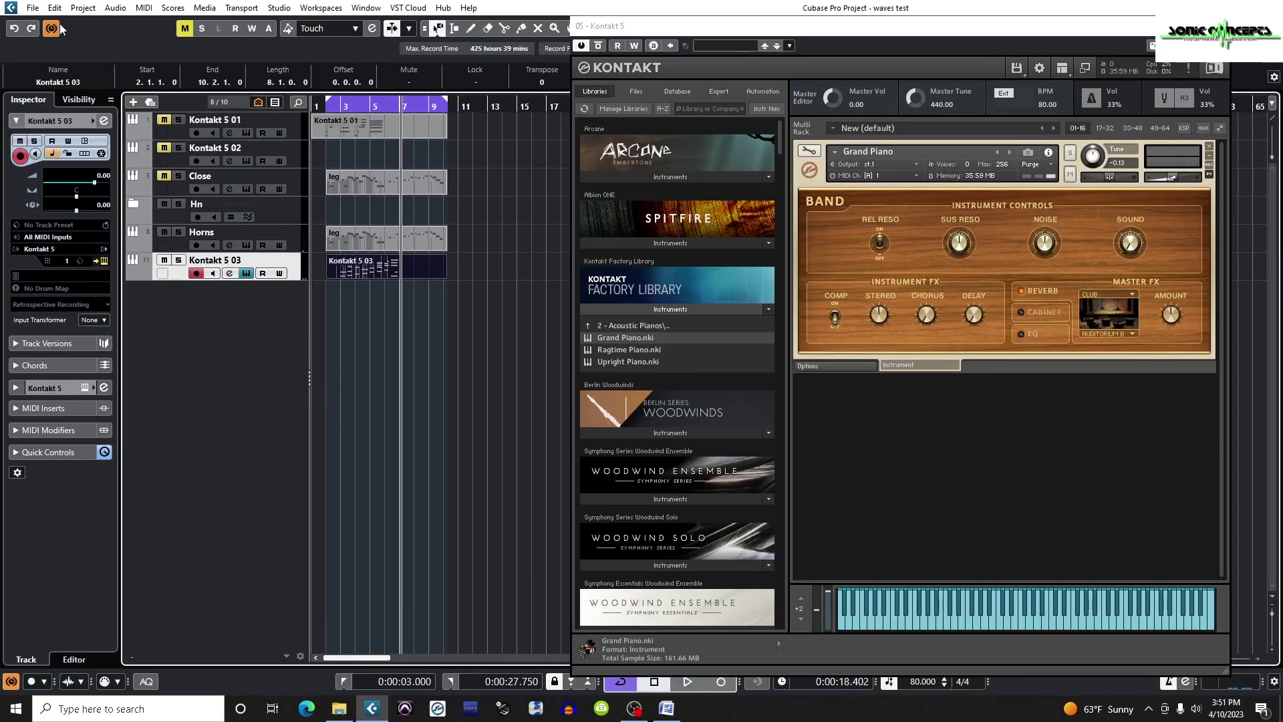
pyautogui.click(58, 28)
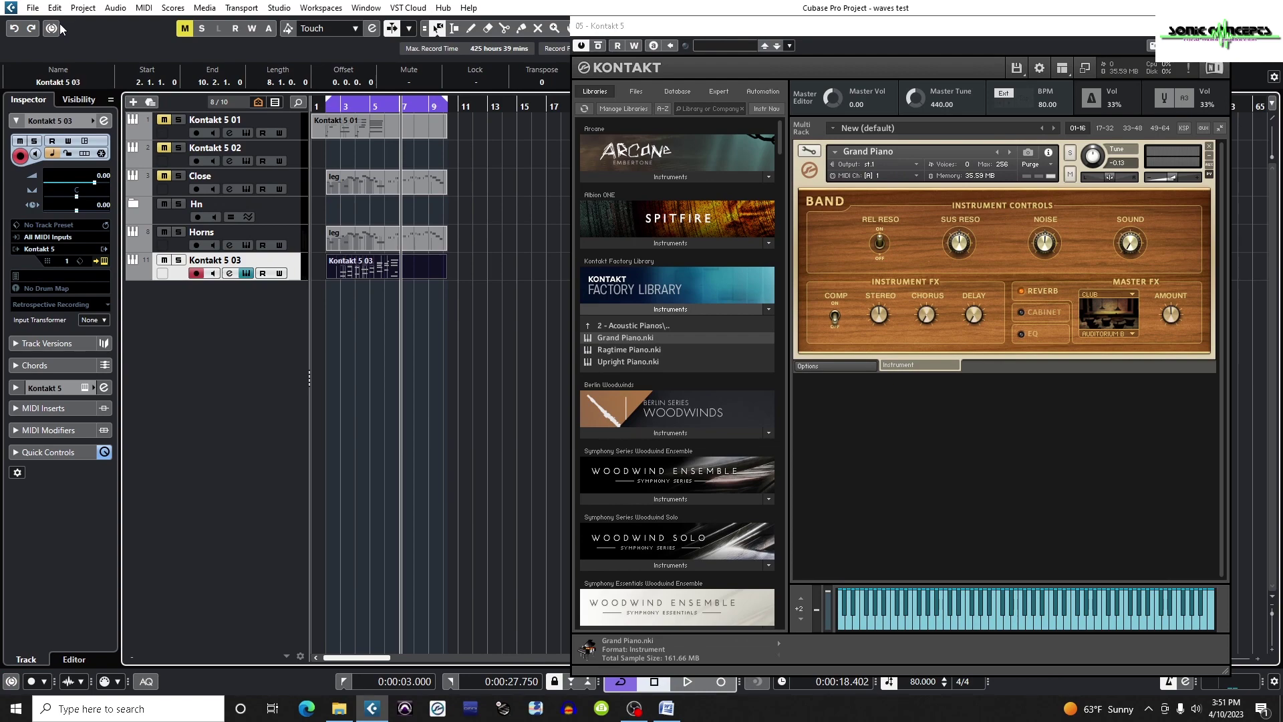